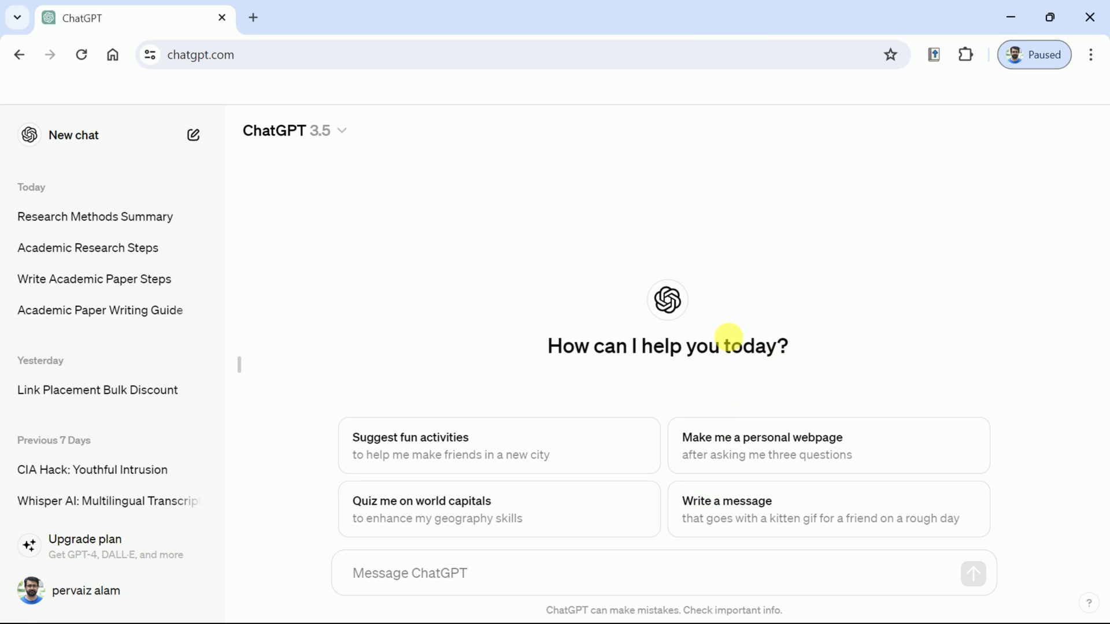
Step: Paste and send the prompt asking for academic research steps and the steps for each research method
drag(766, 347, 697, 347)
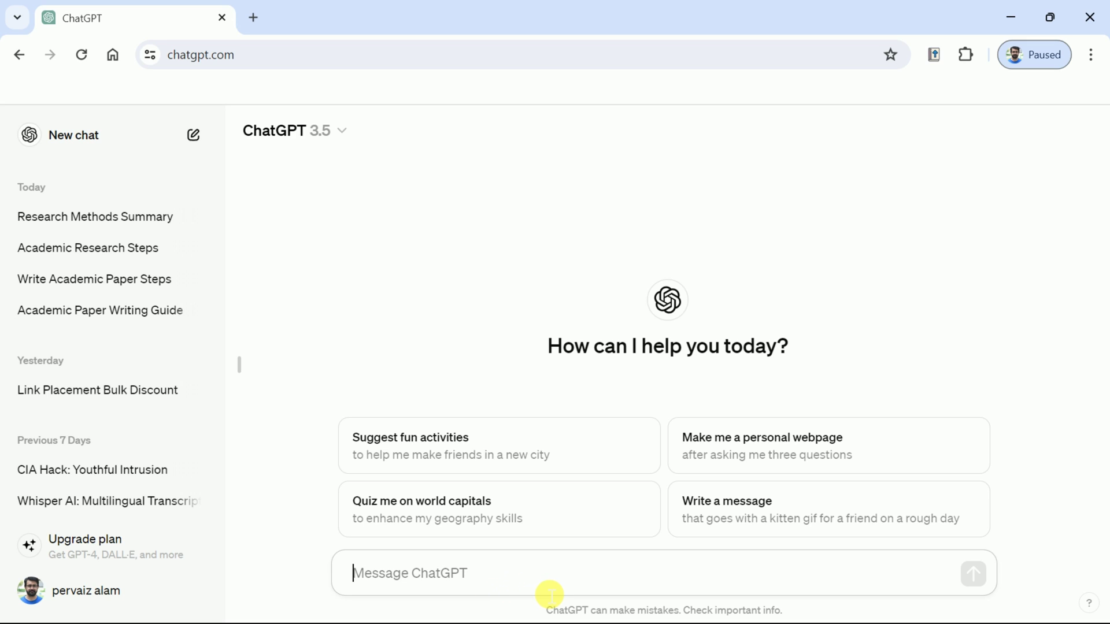
text(please provide steps in academic research and further write steps for each research methods)
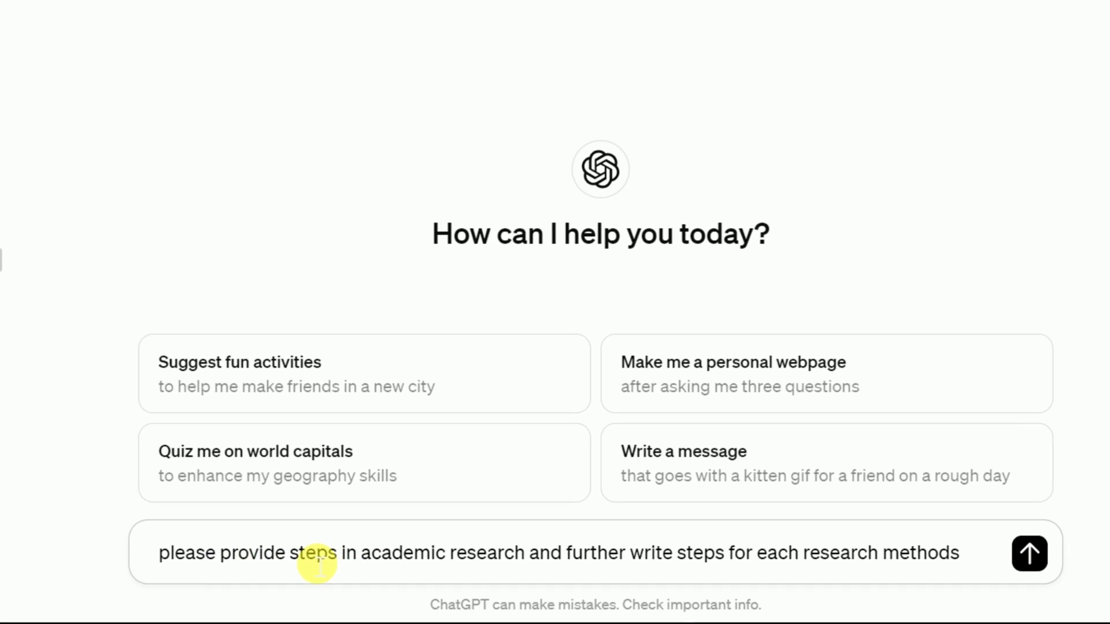
drag(261, 561, 559, 568)
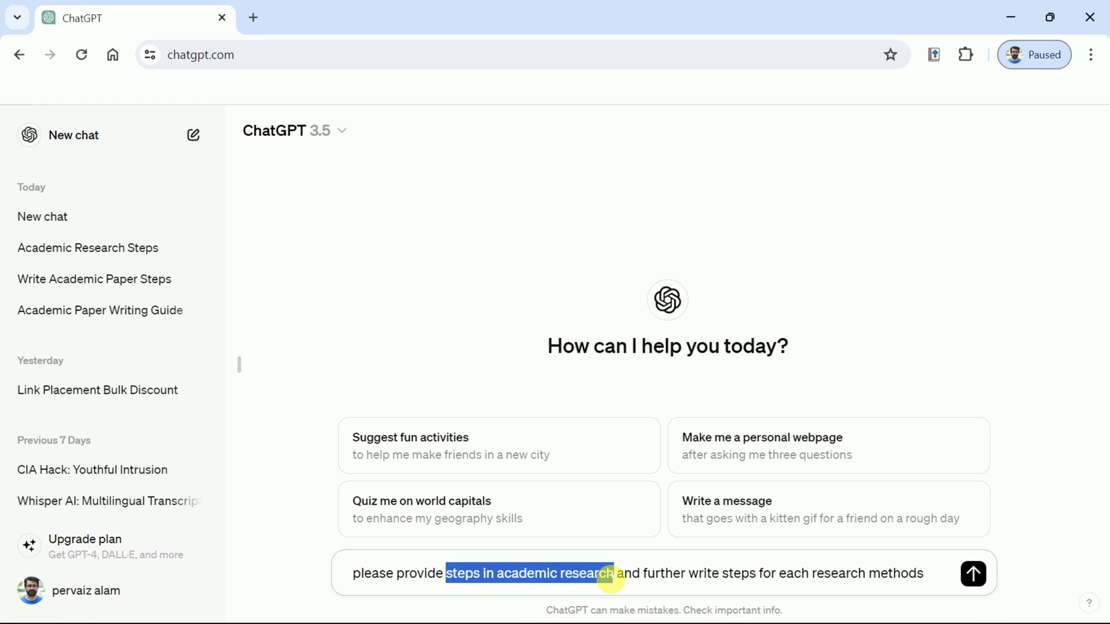
drag(812, 574, 910, 580)
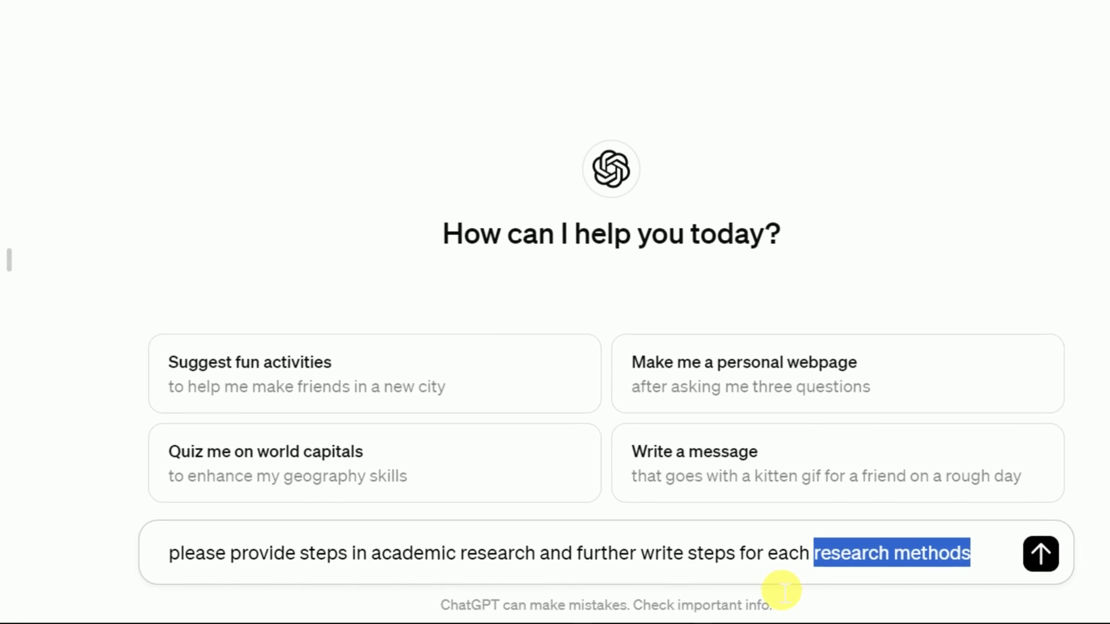
click(747, 578)
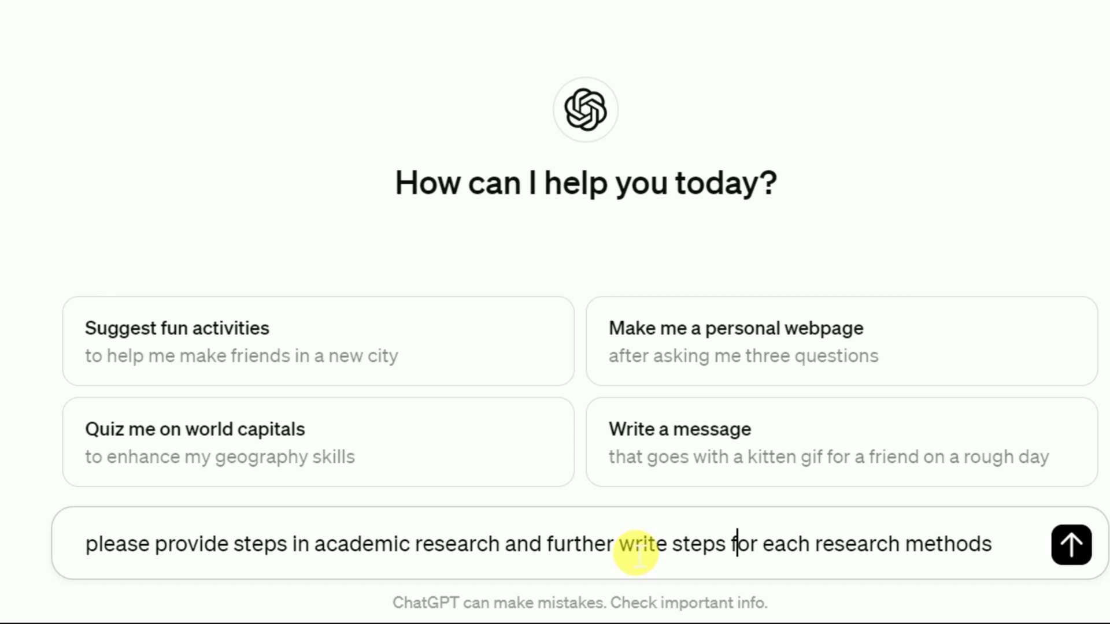
drag(658, 555, 721, 569)
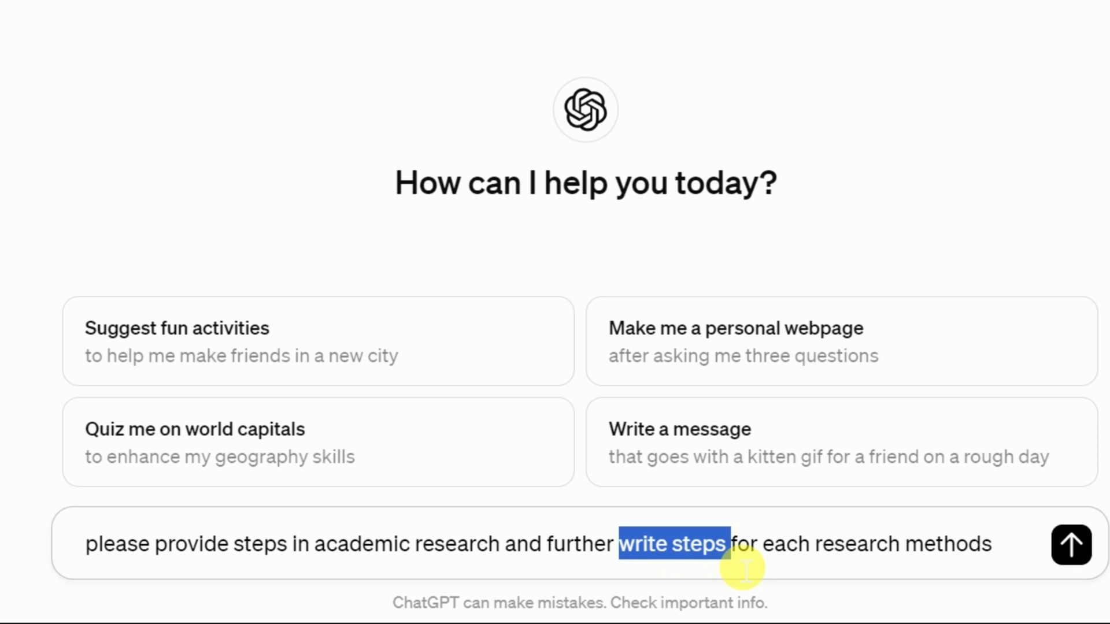
key(Right)
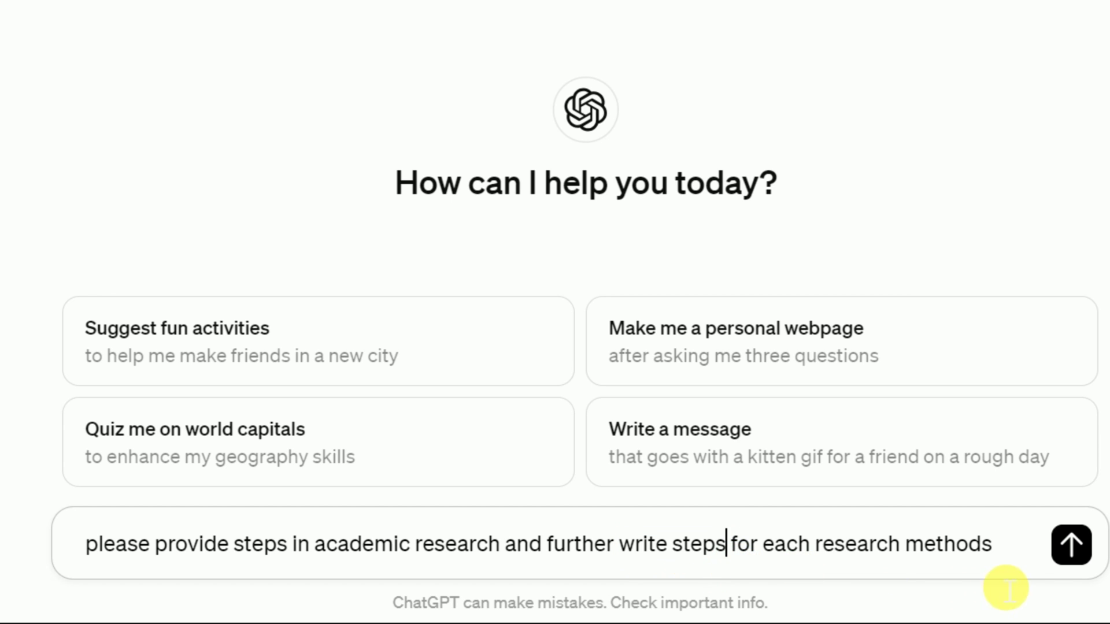
click(1069, 547)
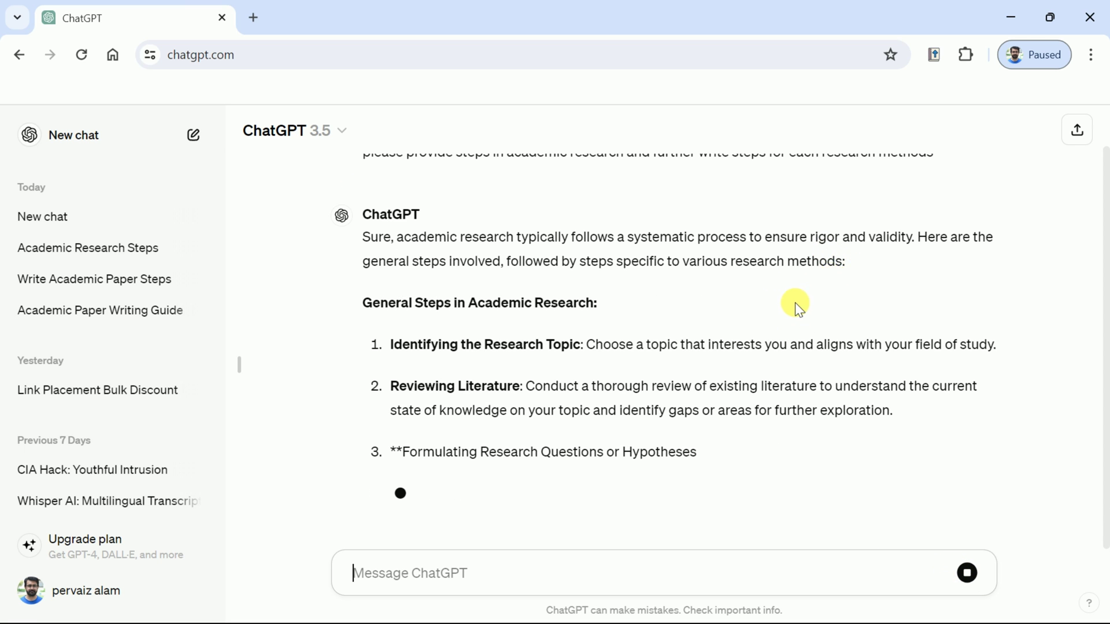
Step: Review the General Steps in Academic Research, from Identifying the Research Topic to Reflecting and Revising
scroll(780, 306, up, 1)
scroll(765, 307, down, 1)
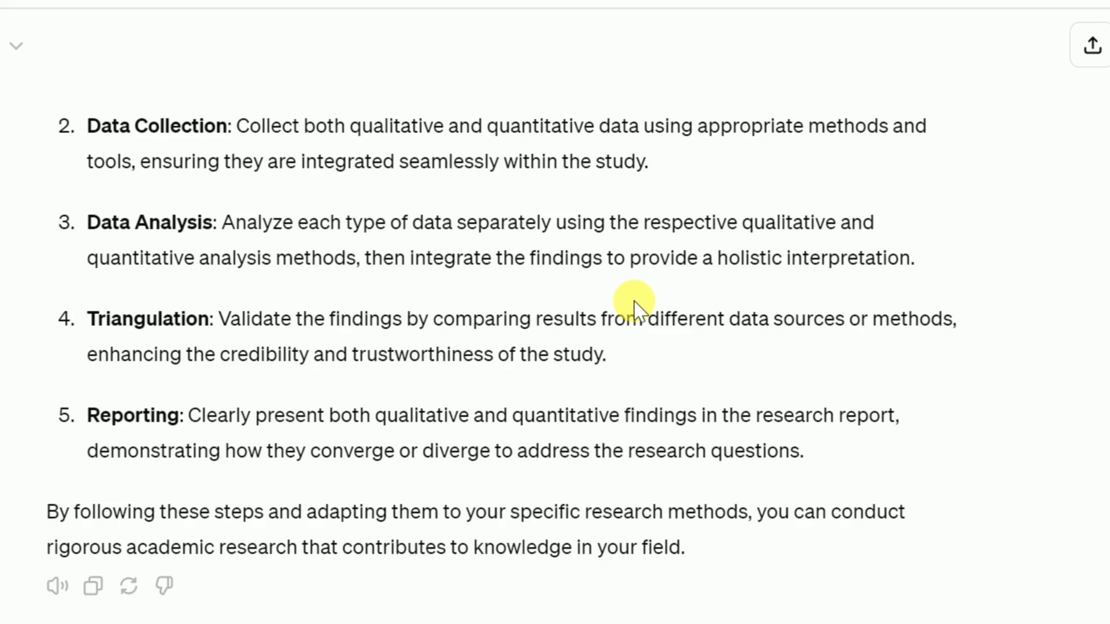
scroll(595, 302, up, 15)
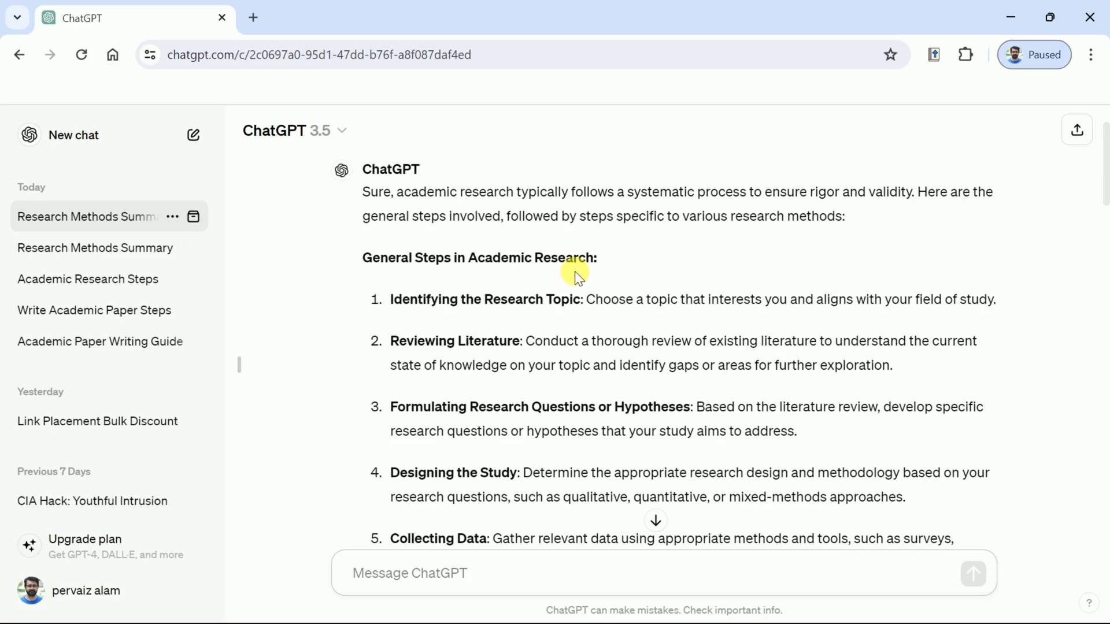
drag(605, 261, 362, 259)
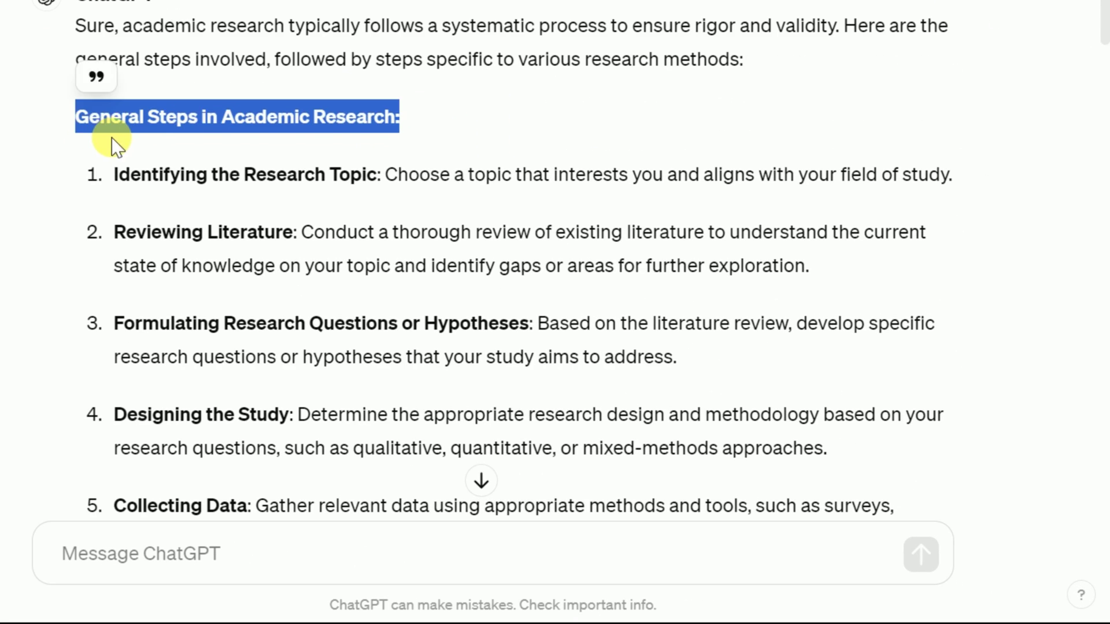
click(386, 270)
scroll(173, 202, down, 2)
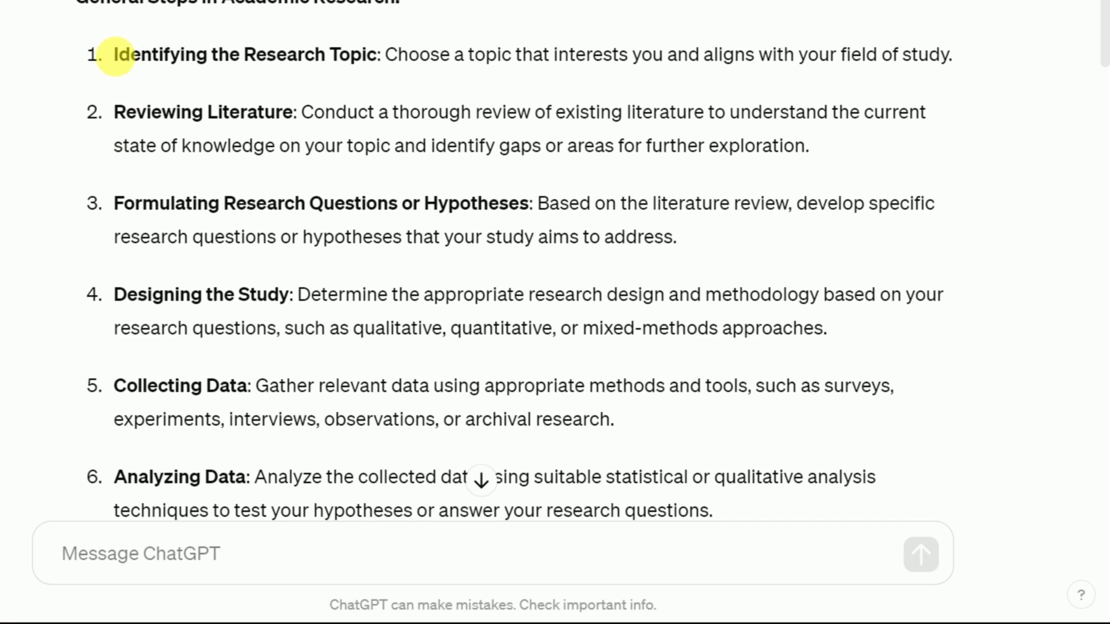
drag(121, 65, 348, 74)
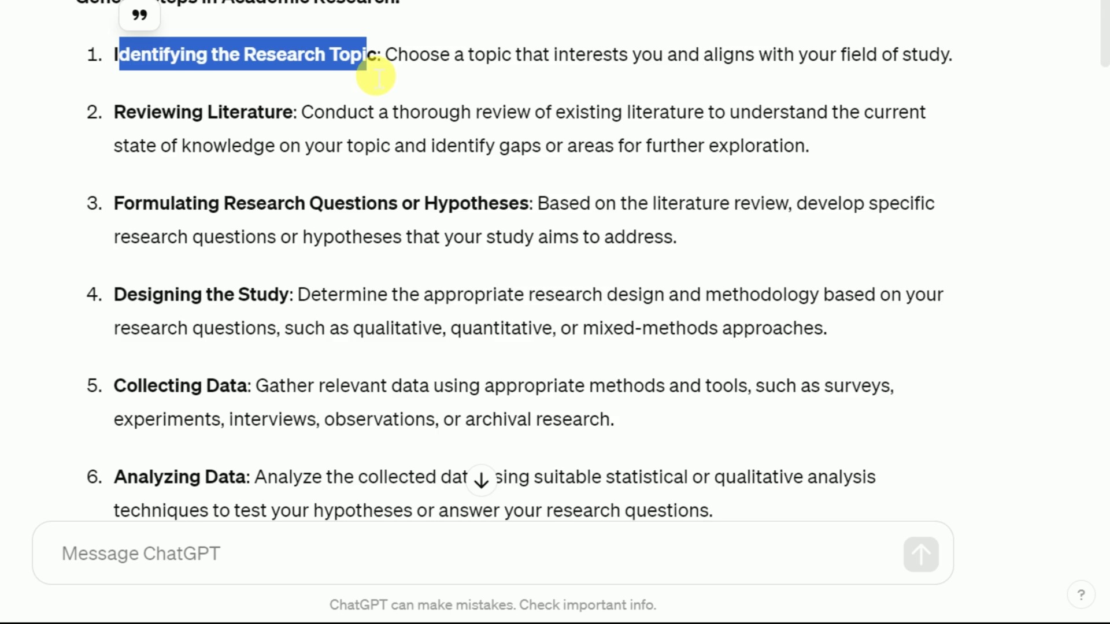
scroll(304, 118, down, 12)
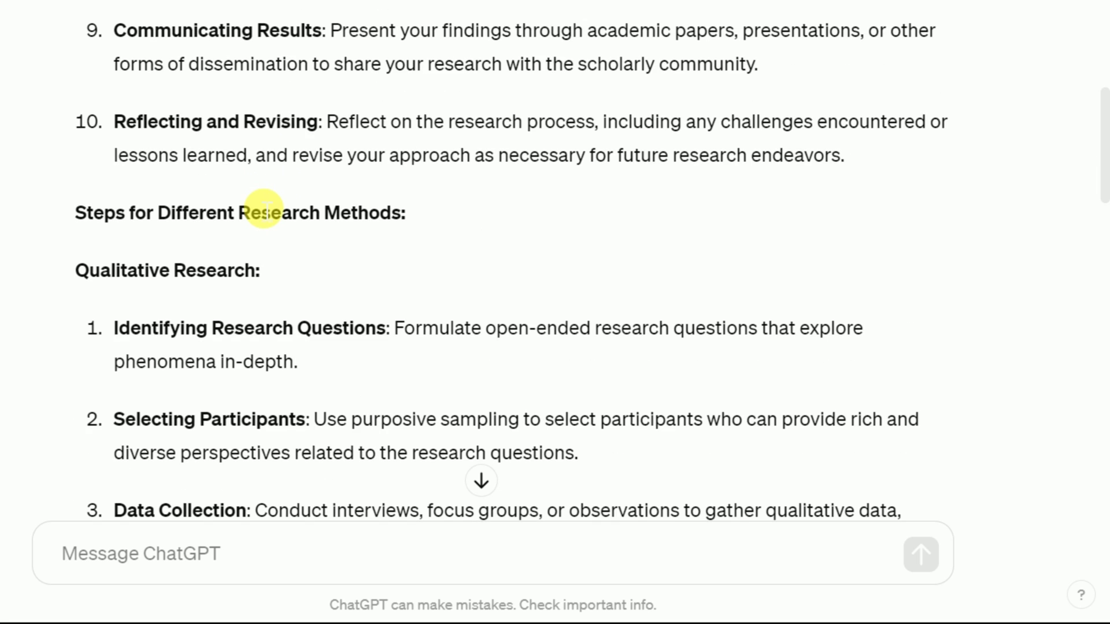
drag(325, 135, 115, 129)
click(269, 169)
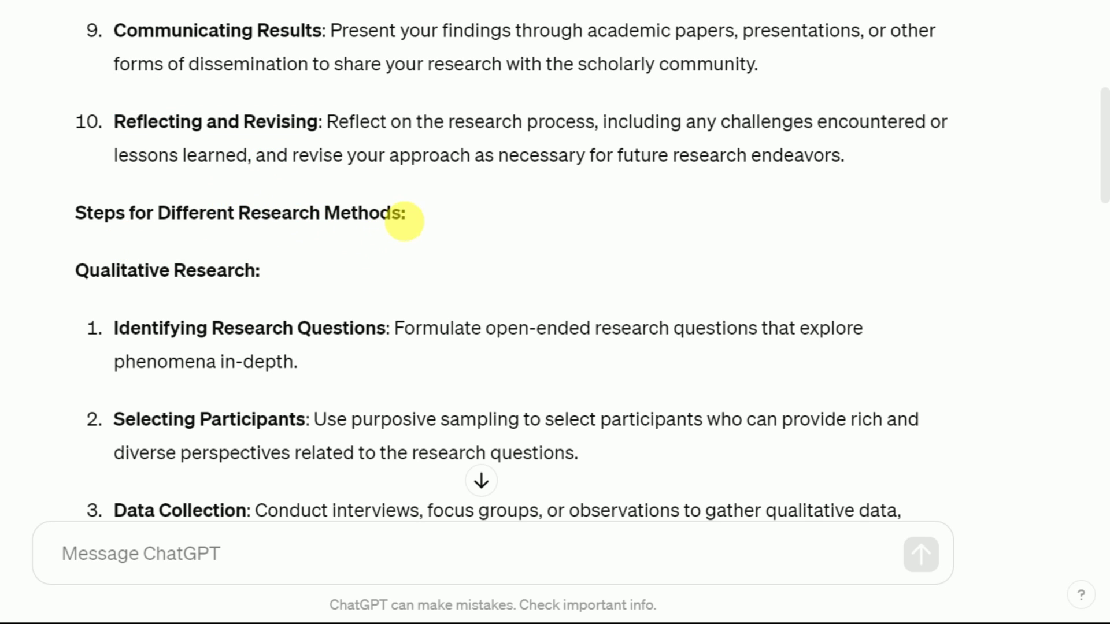
Step: Review the Steps for Different Research Methods, through Quantitative and Mixed-Methods Research to the closing paragraph
drag(405, 220, 252, 203)
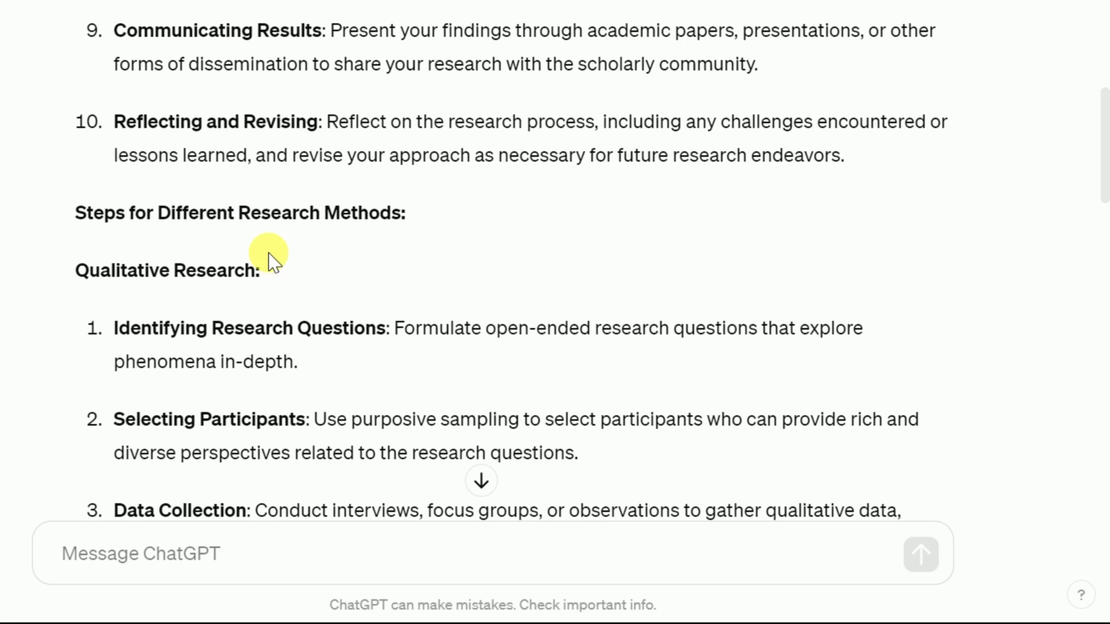
drag(265, 270, 76, 271)
scroll(136, 285, down, 2)
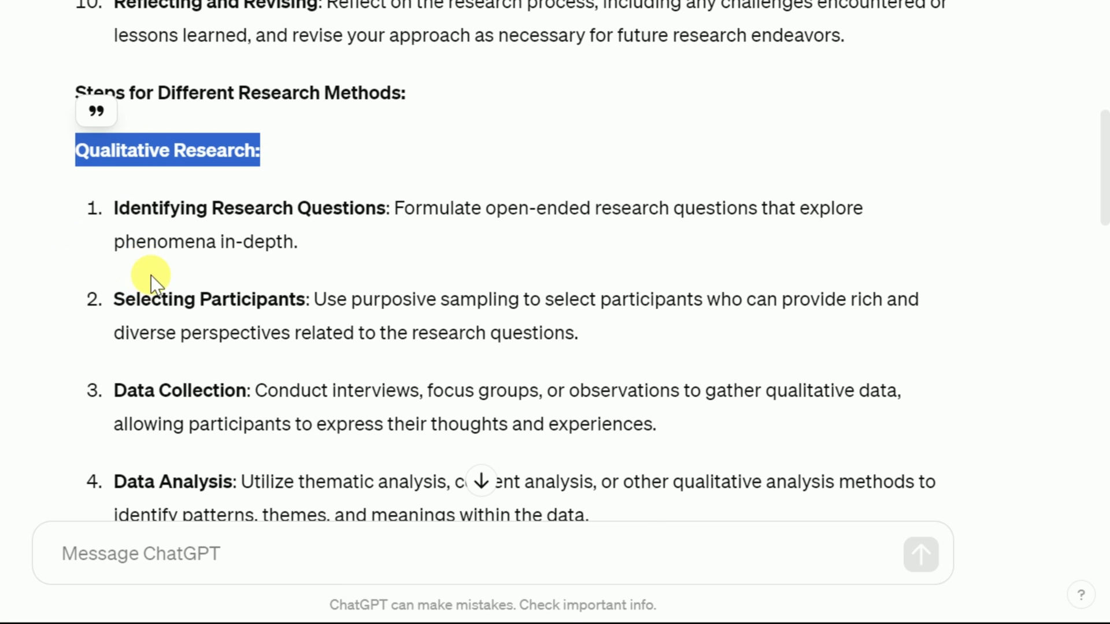
scroll(151, 281, down, 5)
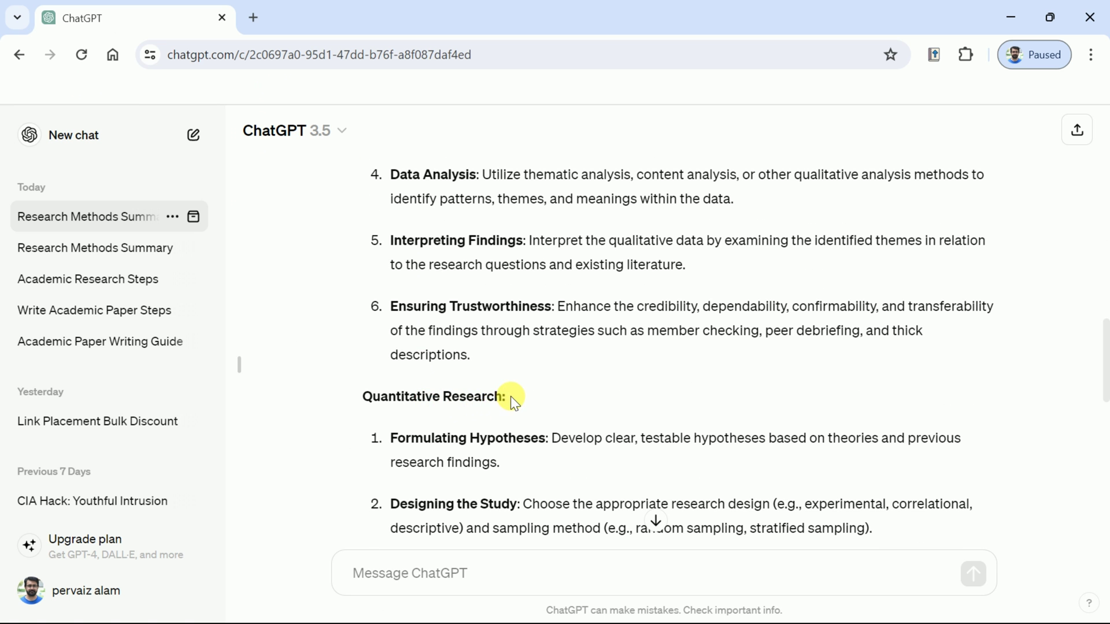
drag(511, 400, 384, 411)
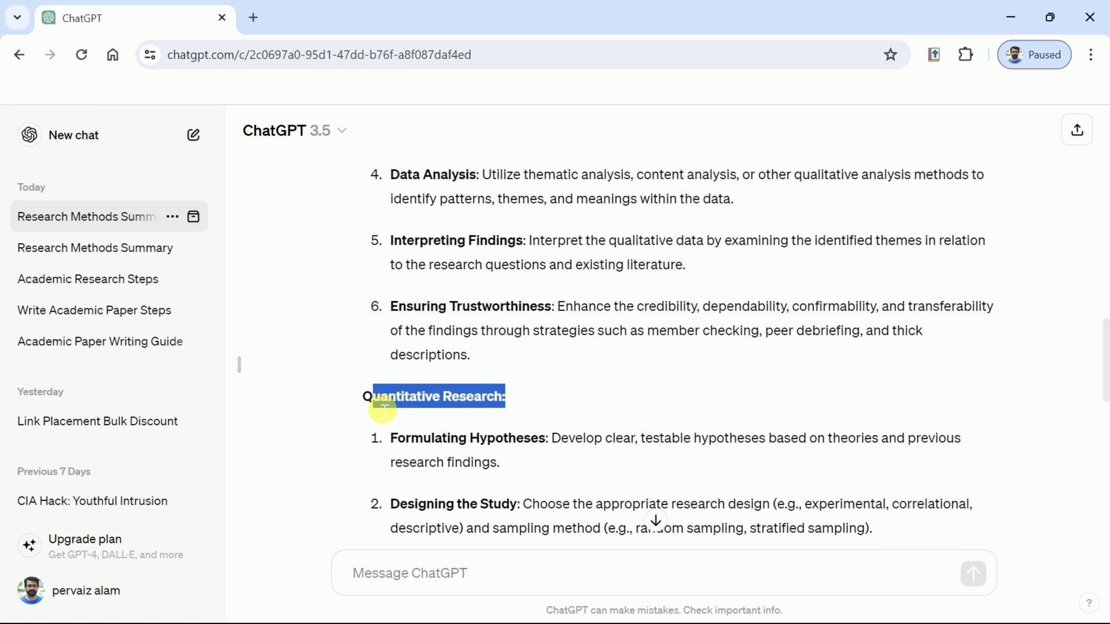
click(382, 409)
scroll(458, 401, down, 10)
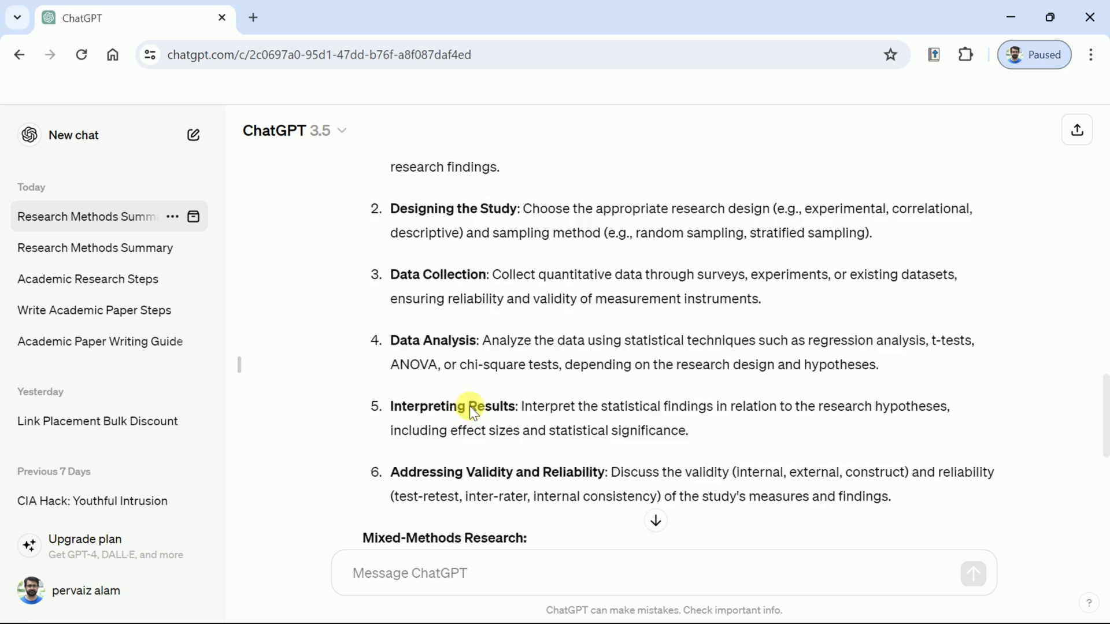
drag(553, 241, 373, 233)
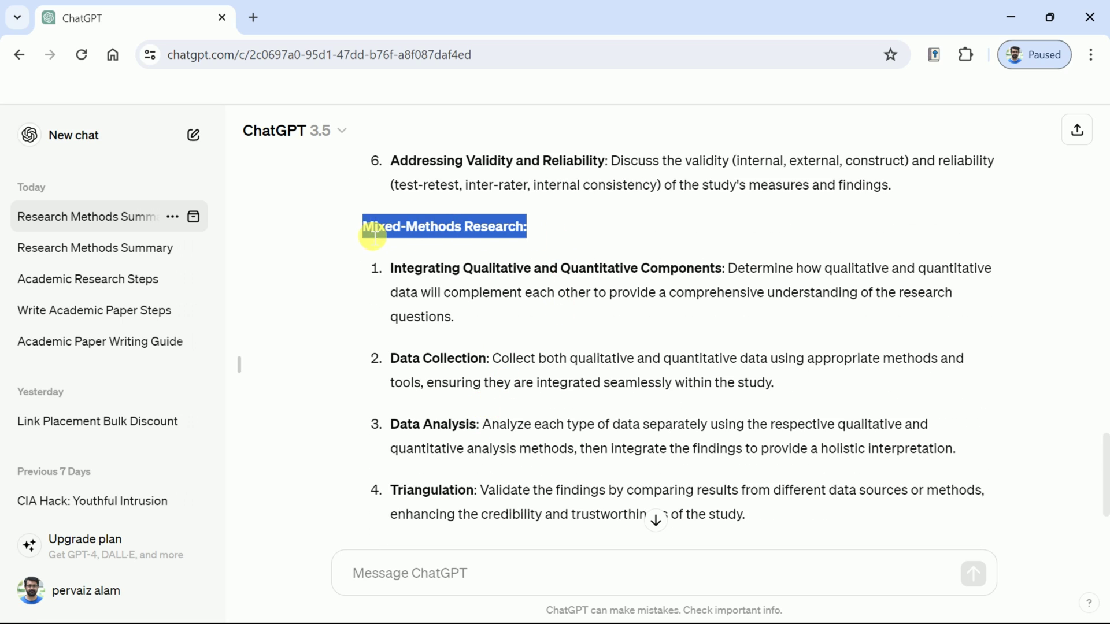
click(432, 307)
scroll(439, 323, down, 3)
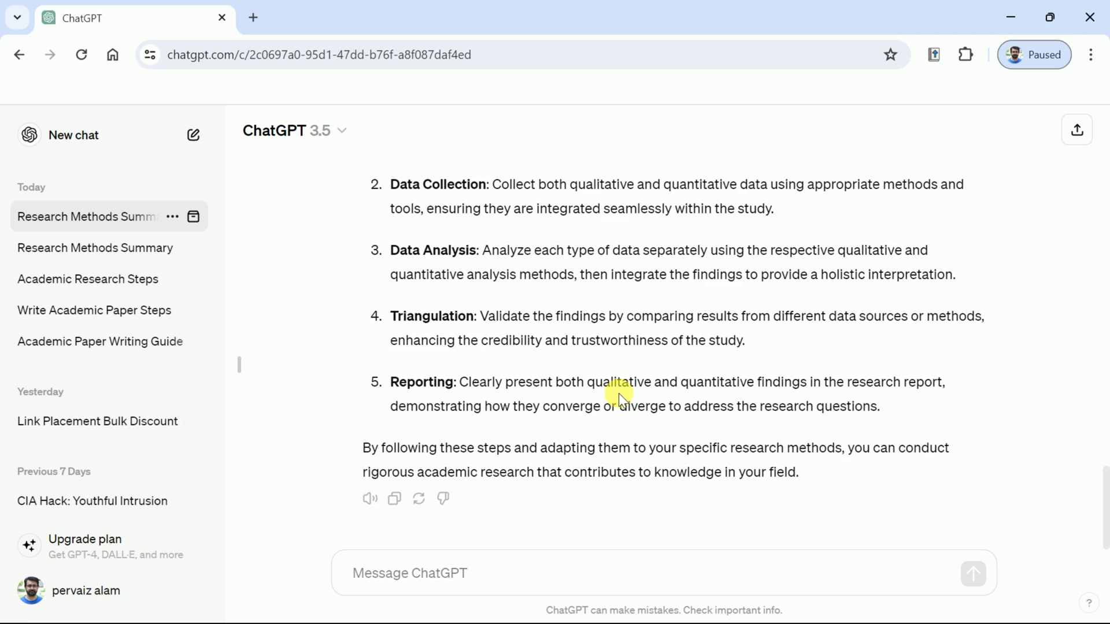
scroll(624, 393, up, 2)
scroll(621, 397, down, 2)
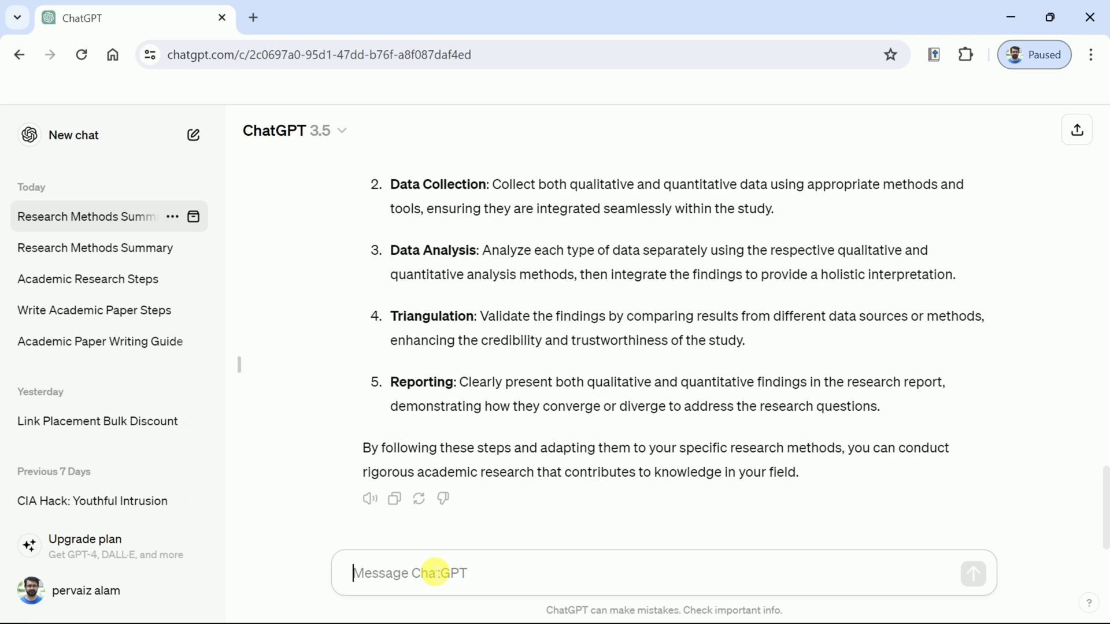
Step: Paste and send the prompt asking for a flowchart of the academic research steps, with related steps side by side
scroll(575, 472, up, 3)
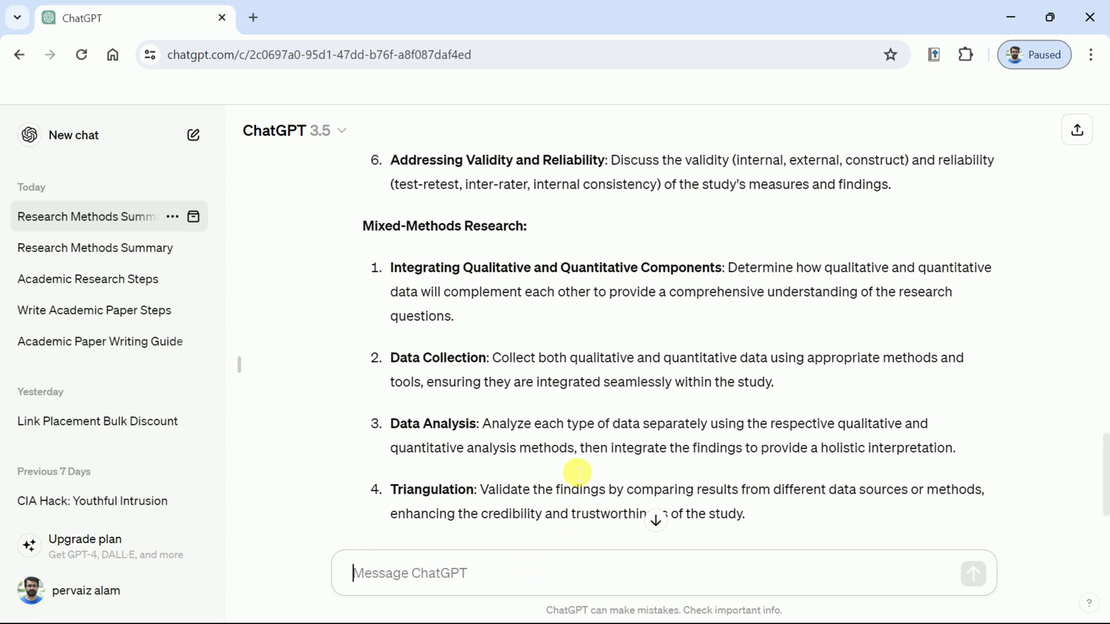
scroll(570, 466, down, 3)
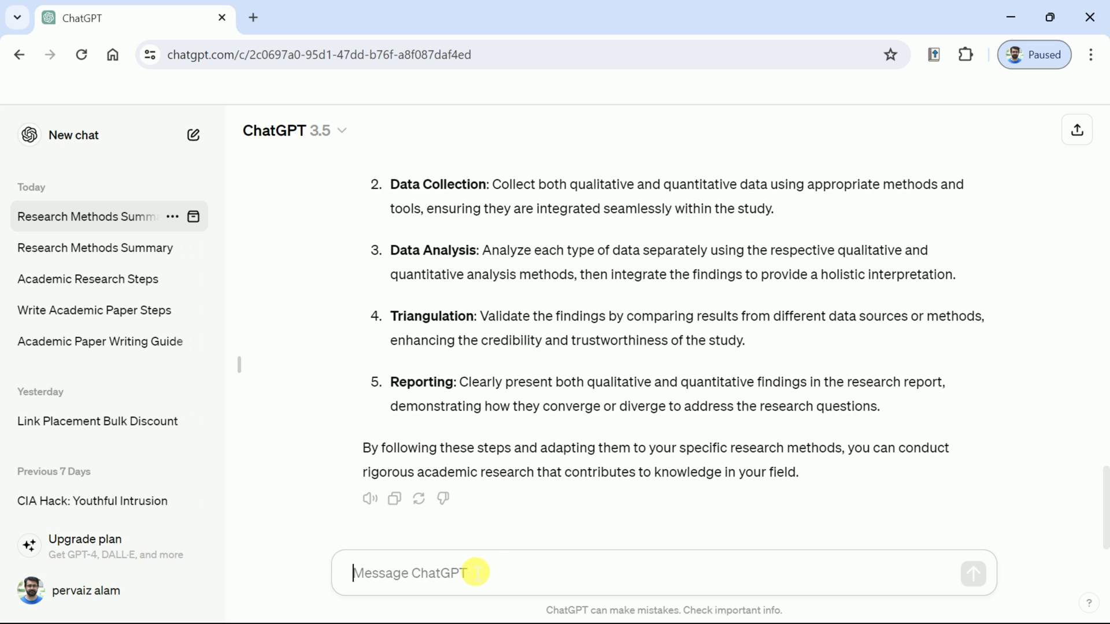
text(Please create a flowchart representing the steps for carrying out academic research, incorporating the above steps. Ensure that related steps are placed side by side.)
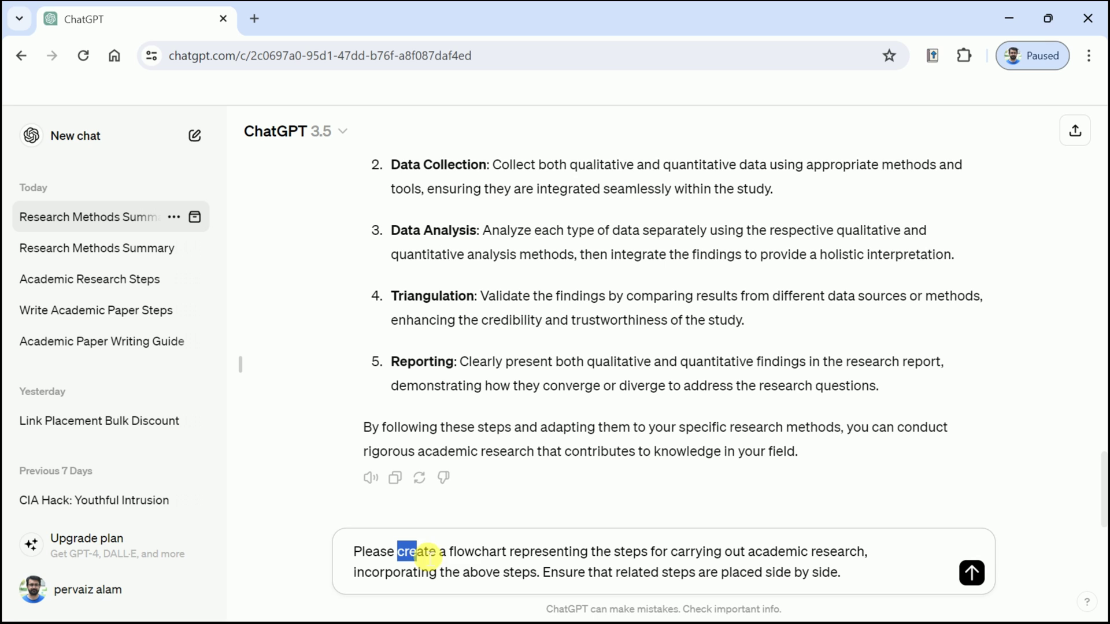
drag(499, 555, 510, 559)
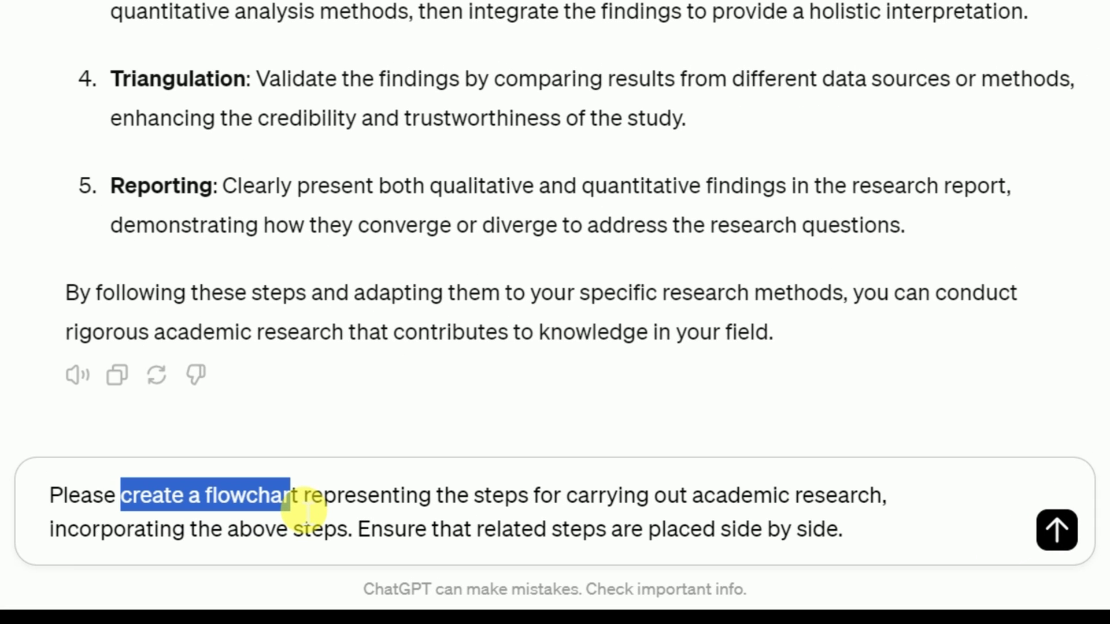
drag(305, 509, 890, 520)
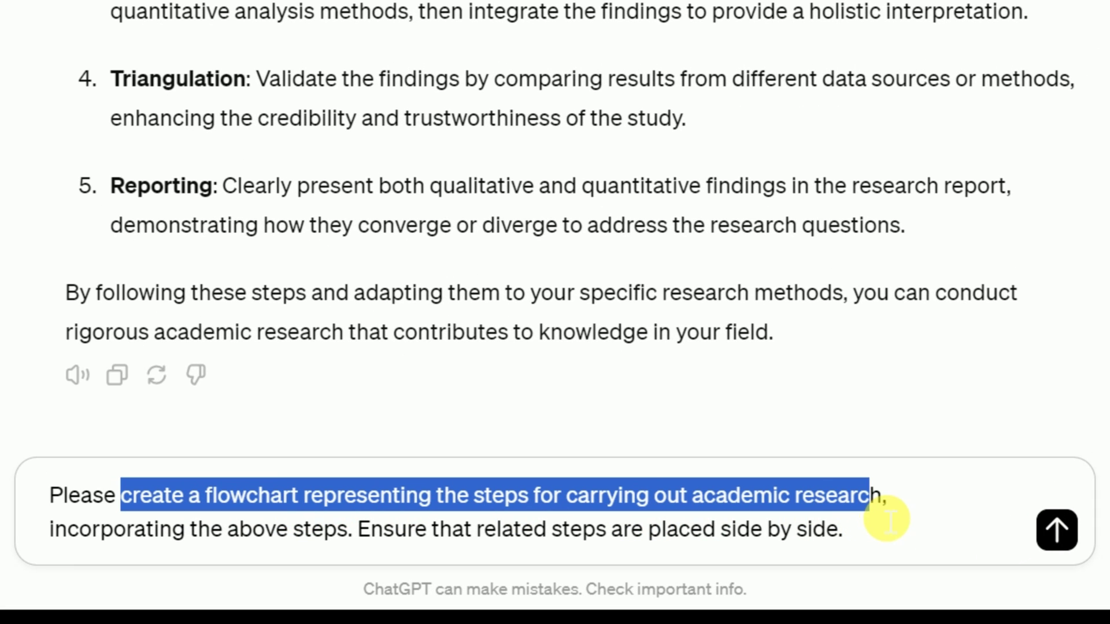
click(278, 530)
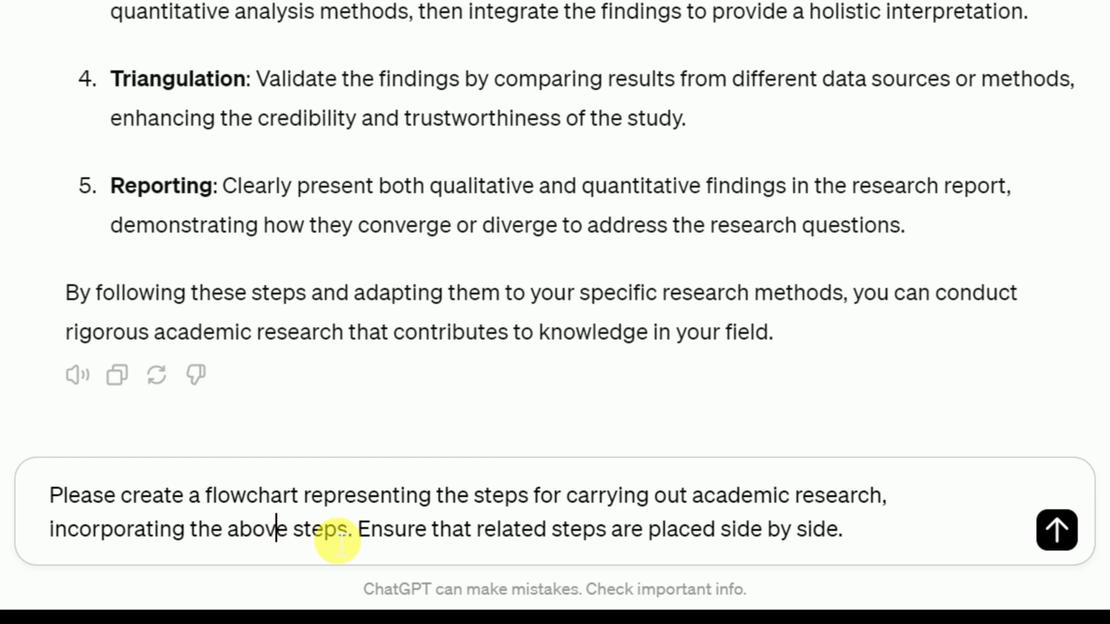
drag(348, 530, 71, 534)
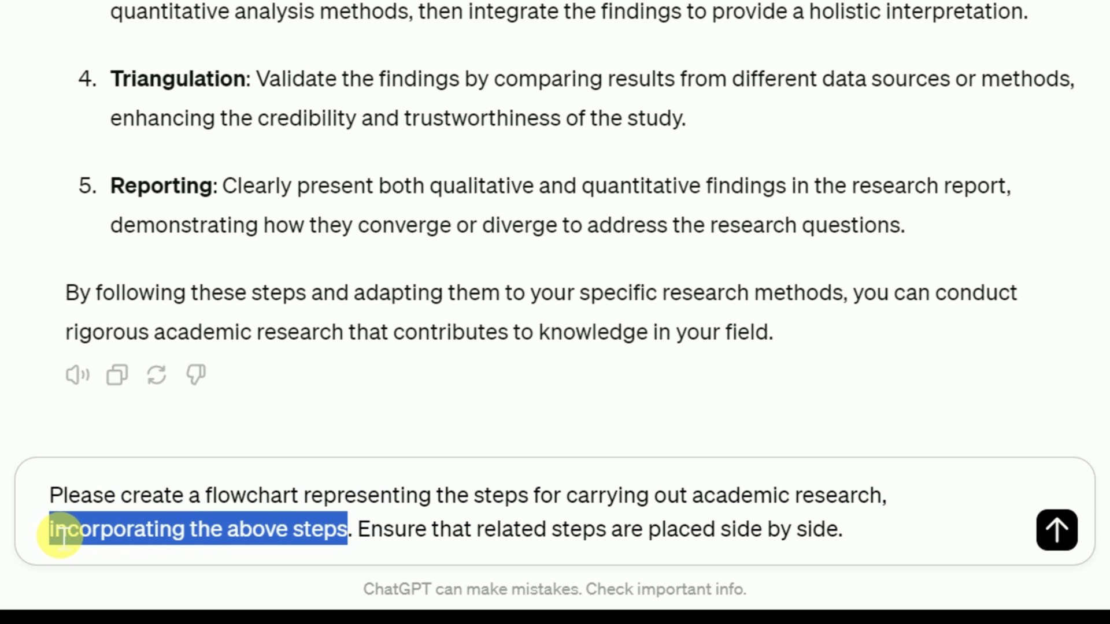
click(165, 532)
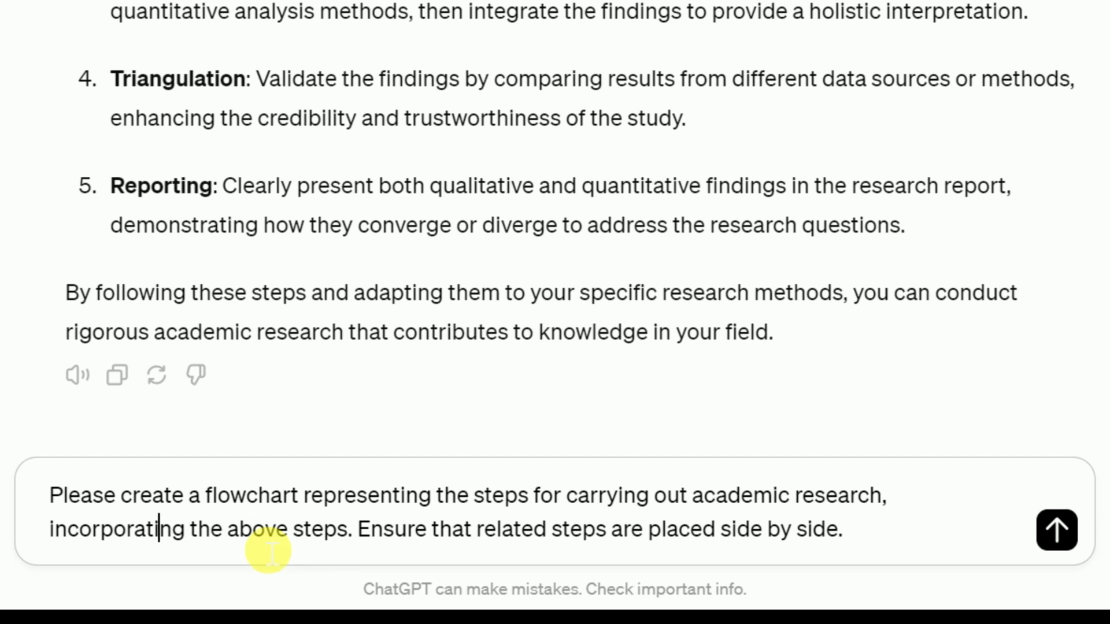
drag(370, 544, 763, 561)
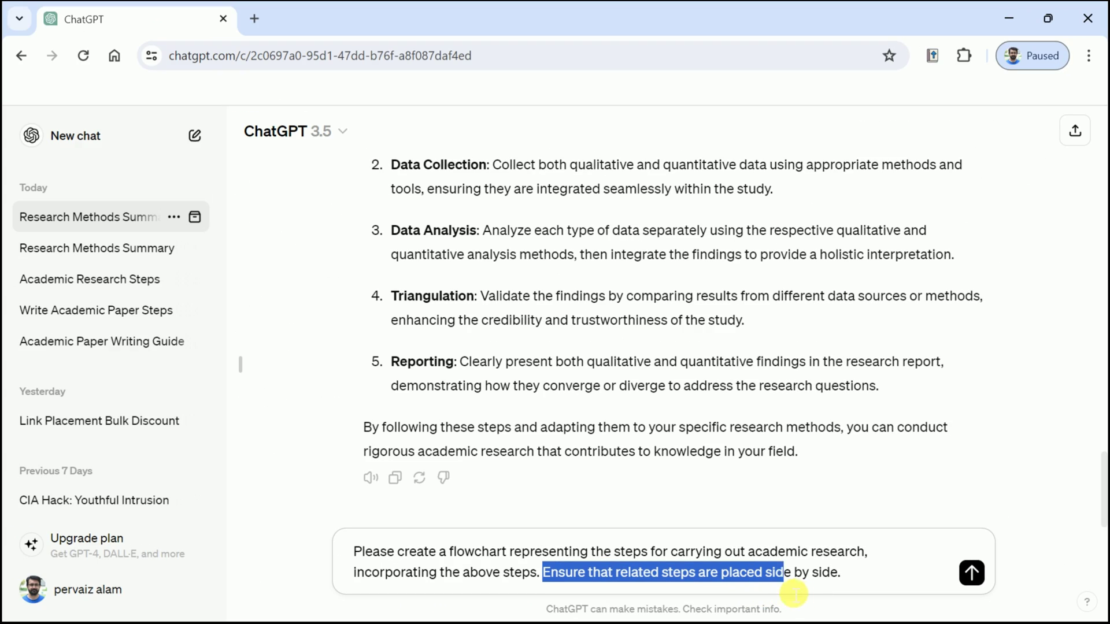
click(854, 587)
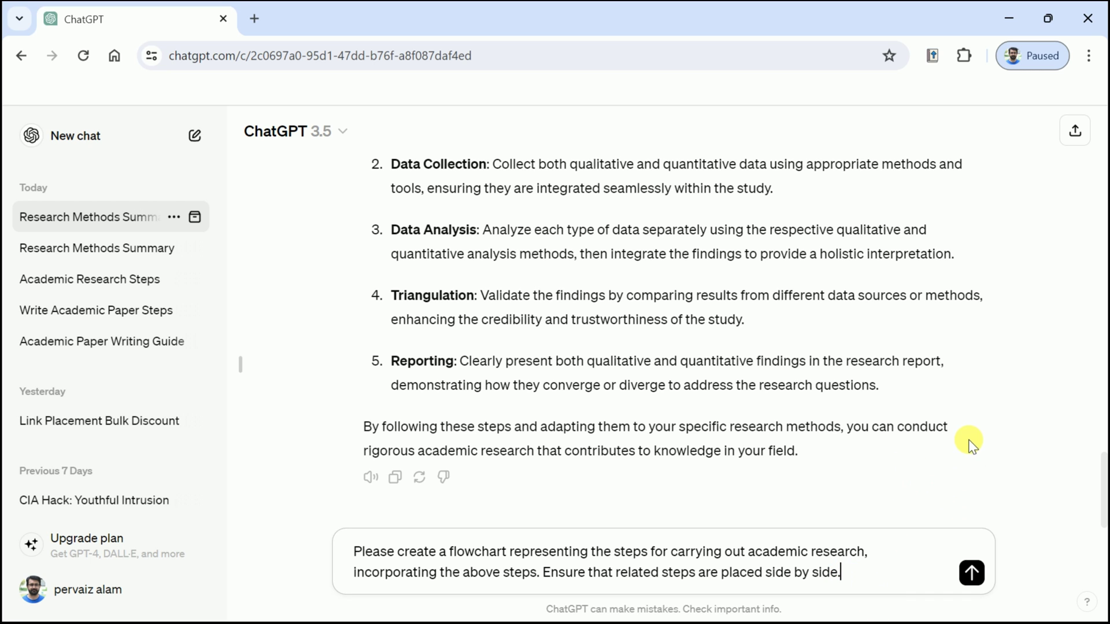
click(972, 573)
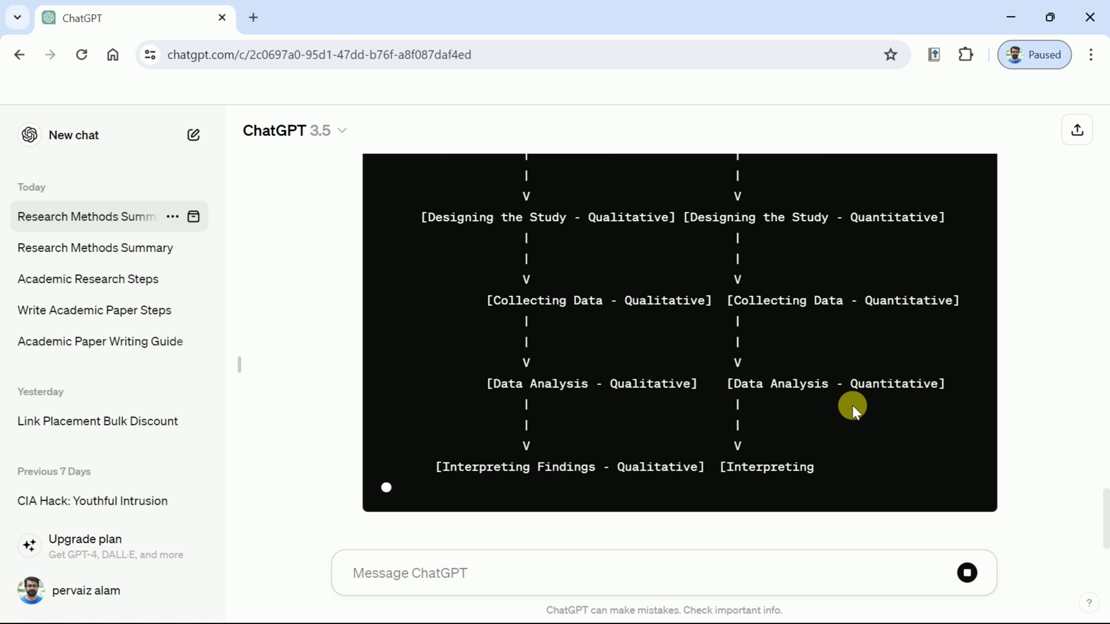
Step: Read through the plaintext flowchart, then send 'Please provide Mermaid code for this'
scroll(774, 384, up, 7)
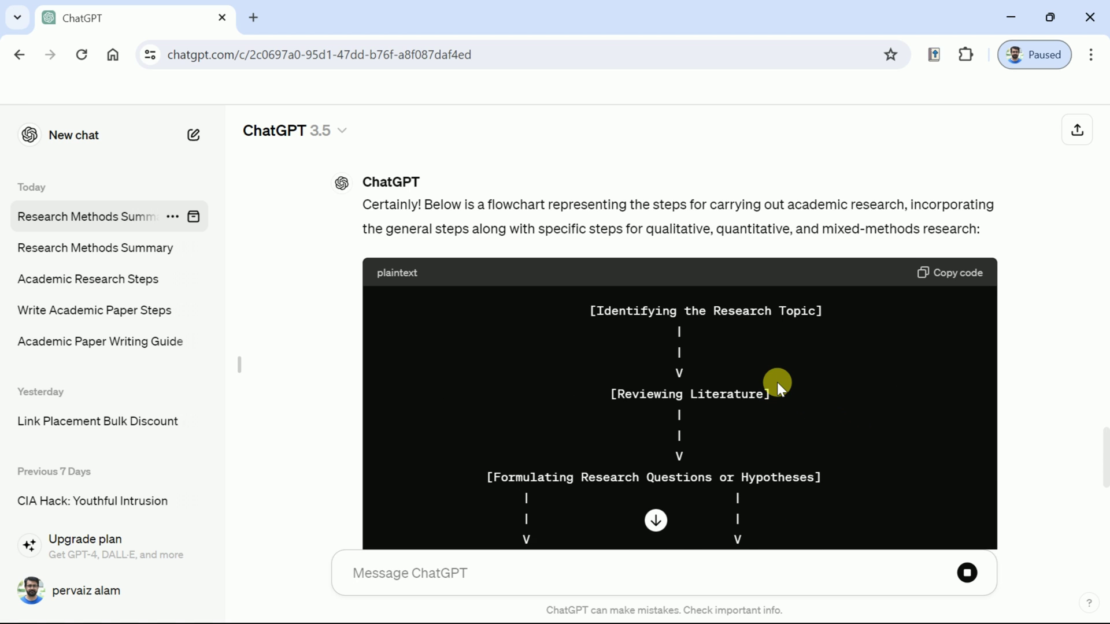
scroll(777, 383, down, 3)
scroll(789, 389, up, 4)
scroll(788, 389, down, 10)
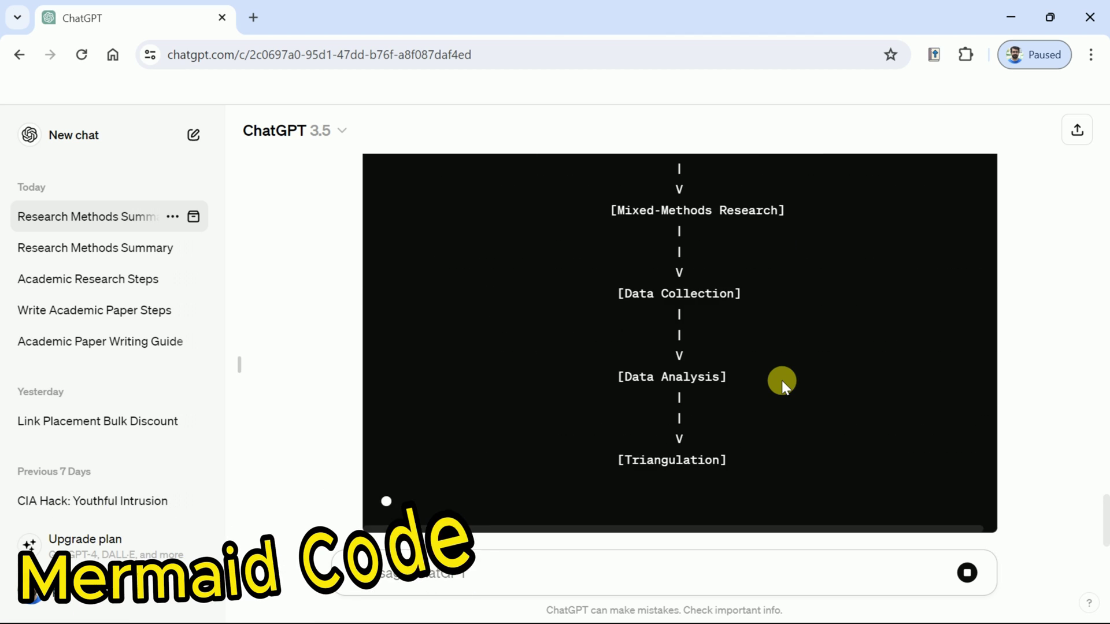
scroll(786, 387, up, 5)
scroll(785, 383, up, 12)
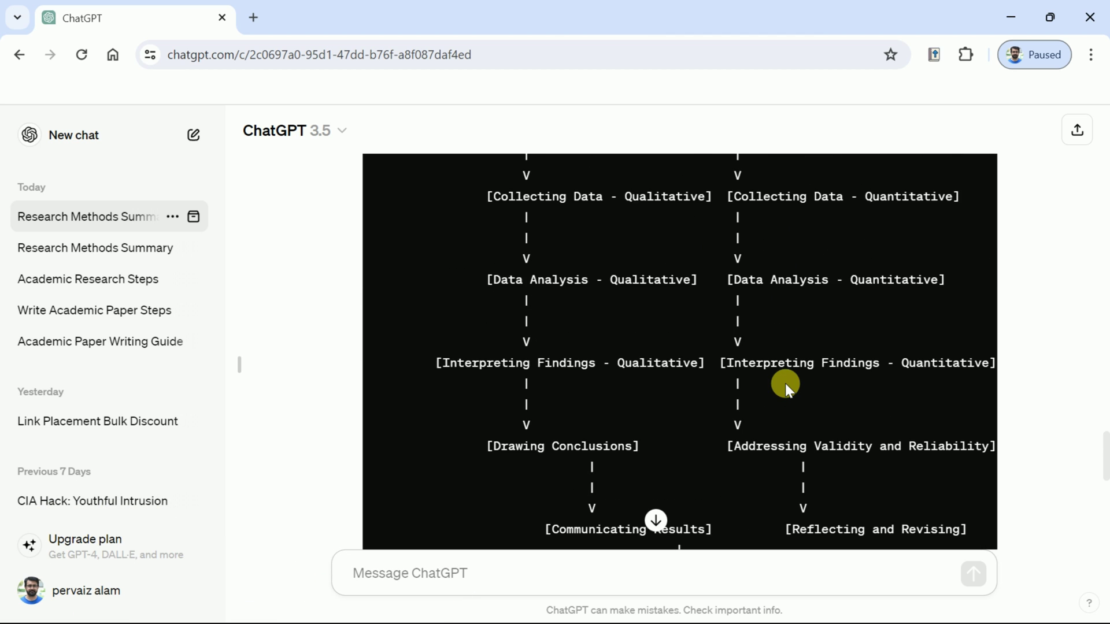
scroll(786, 385, down, 3)
scroll(786, 386, down, 7)
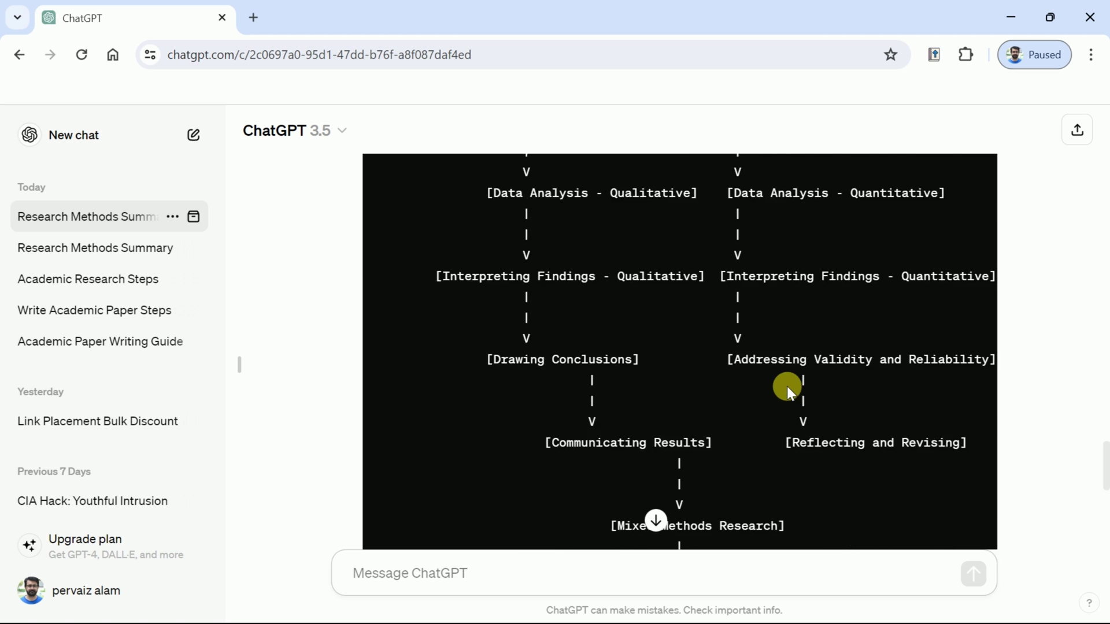
scroll(793, 442, down, 3)
scroll(789, 435, down, 4)
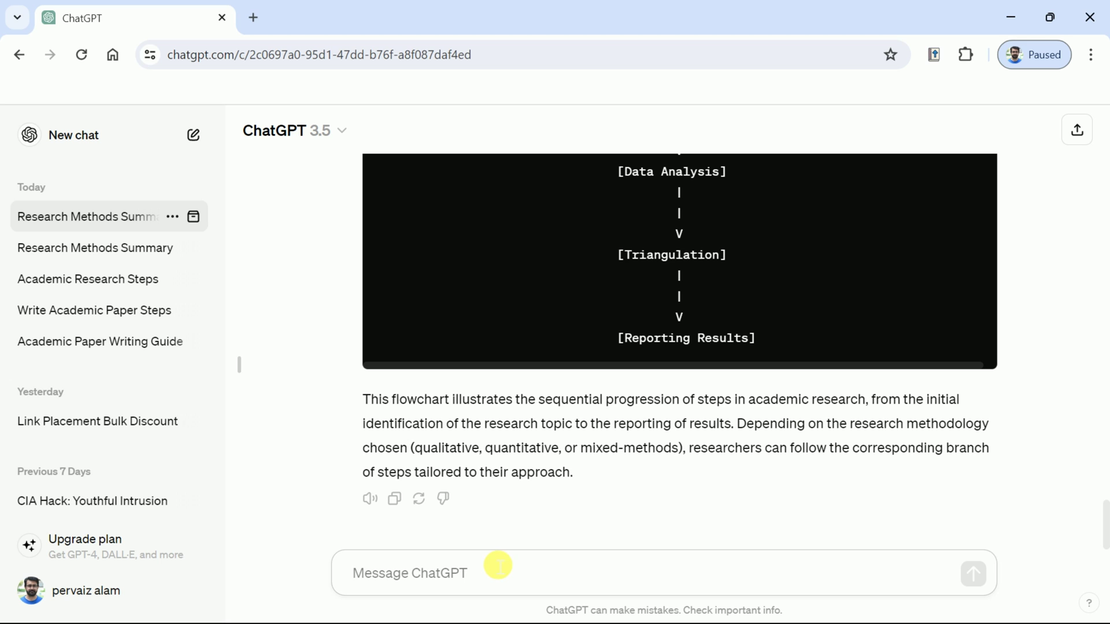
text(Please provide Mermaid code for this)
key(Return)
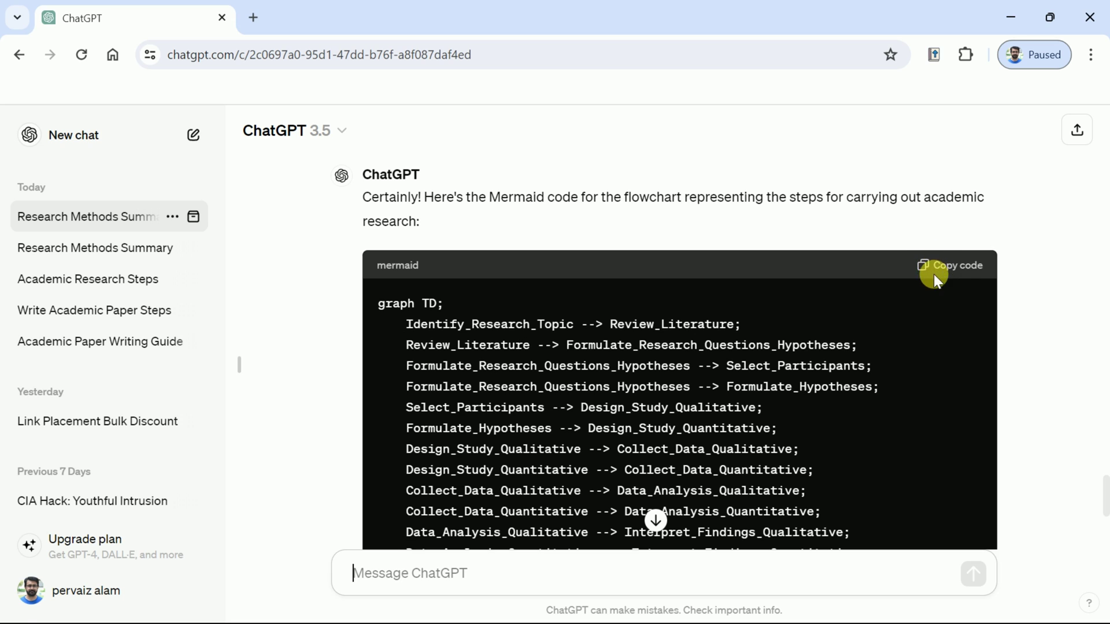
Step: In a new tab, search Google for 'draw io' and open app.diagrams.net from the results
key(ctrl+t)
text(dr)
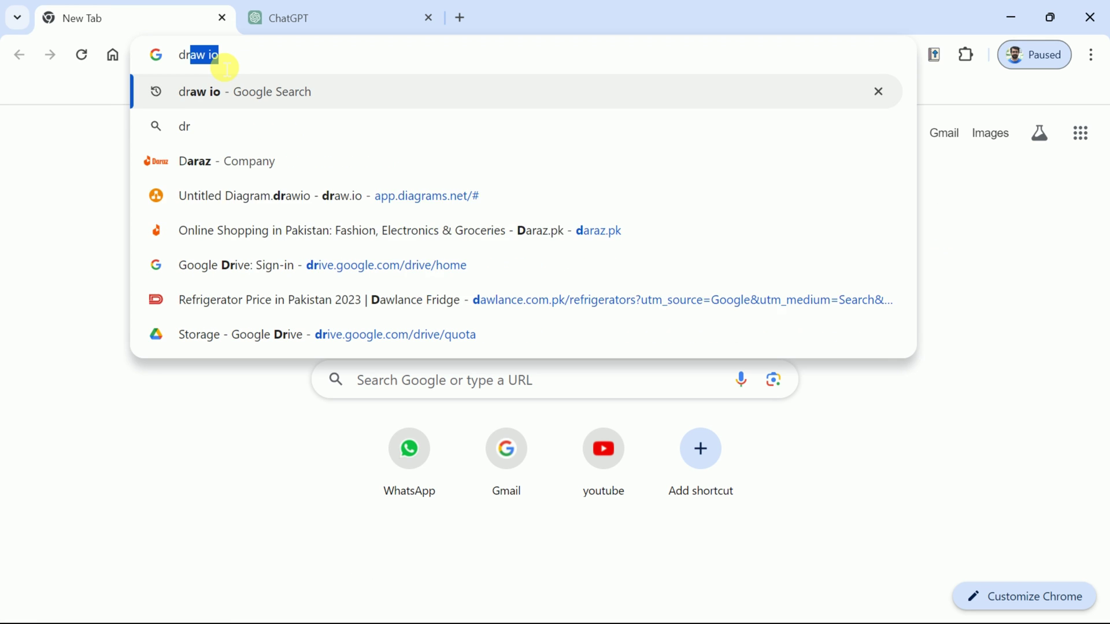
key(Right)
click(242, 83)
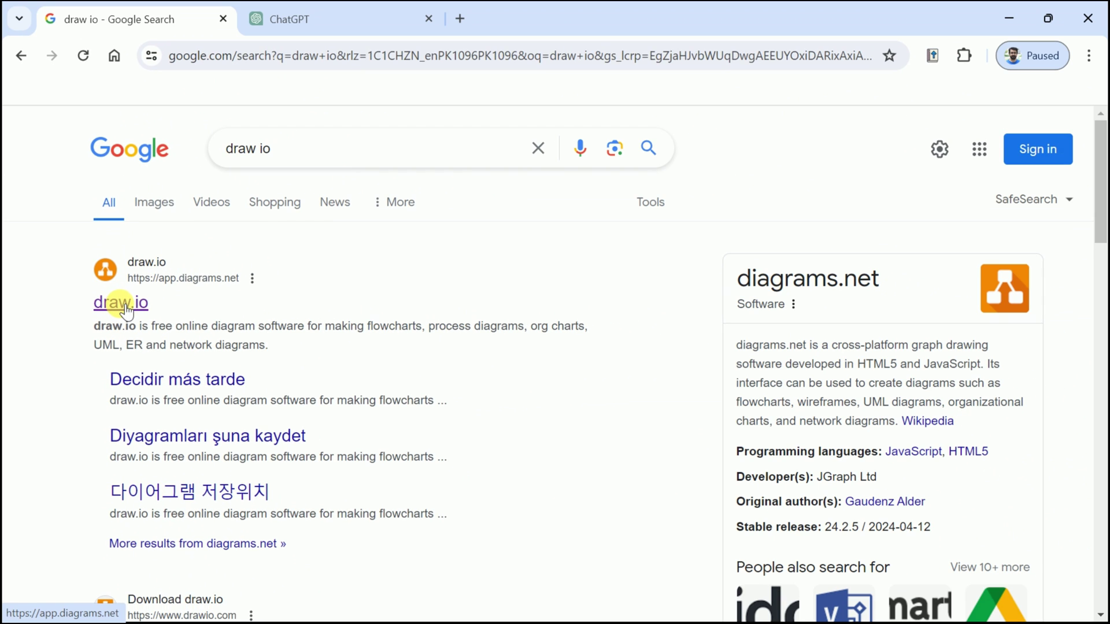
click(123, 304)
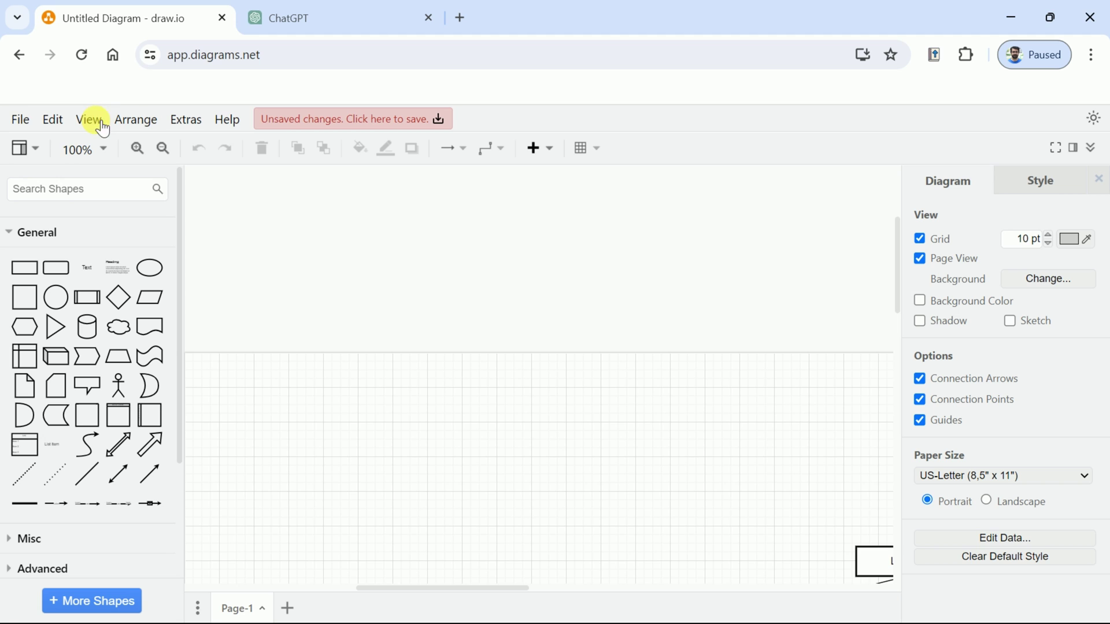
Step: Create a new Blank Diagram via File > New, named 'Research Steps'
click(21, 120)
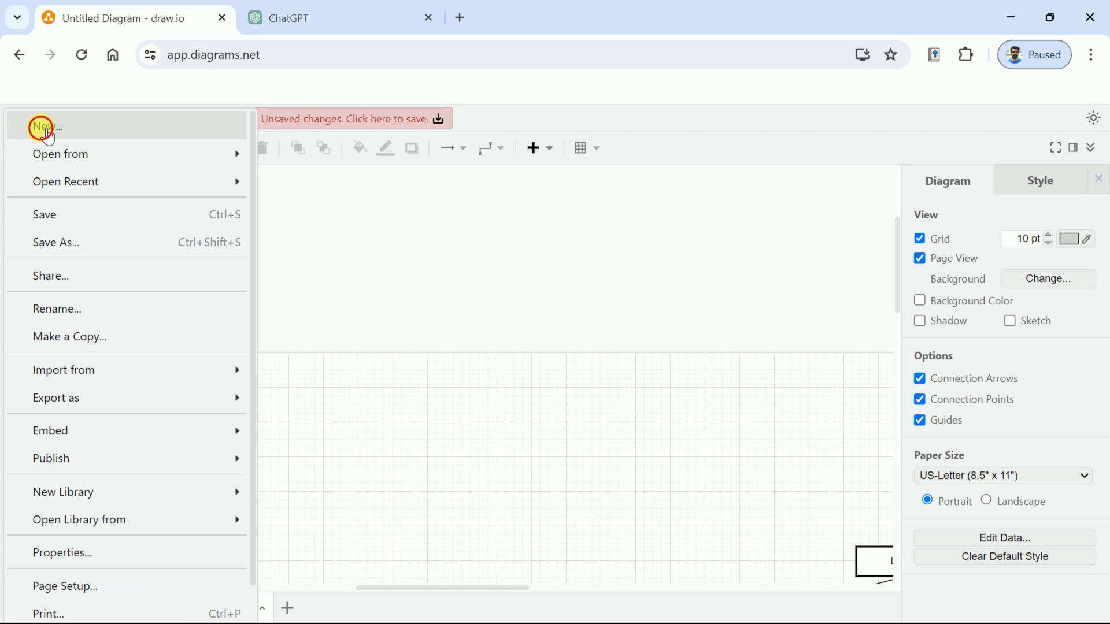
click(44, 128)
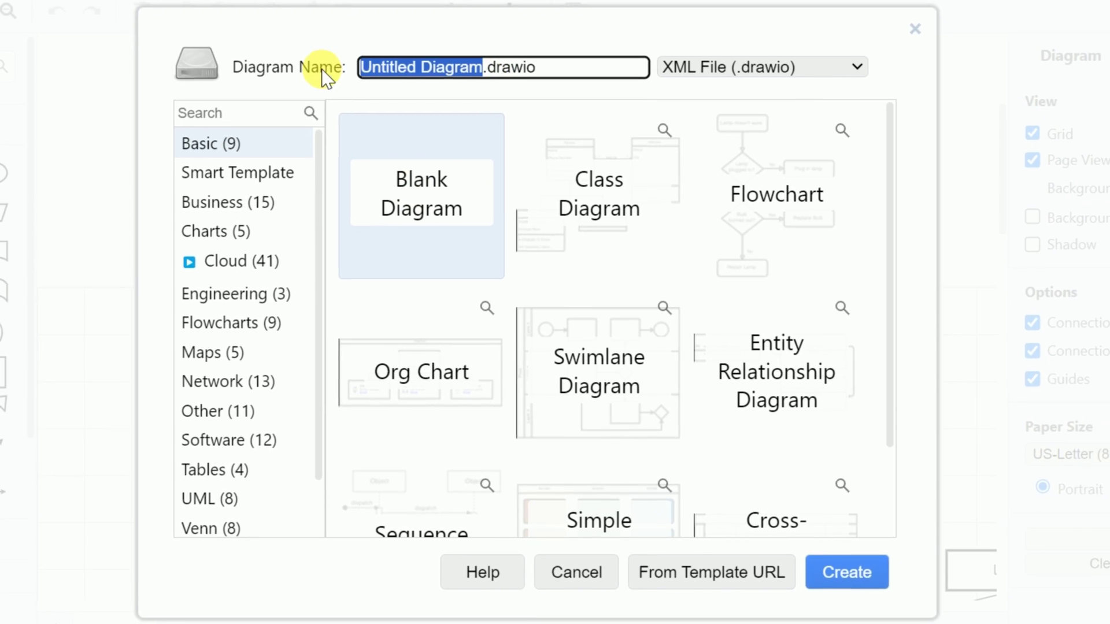
text(Research Steps)
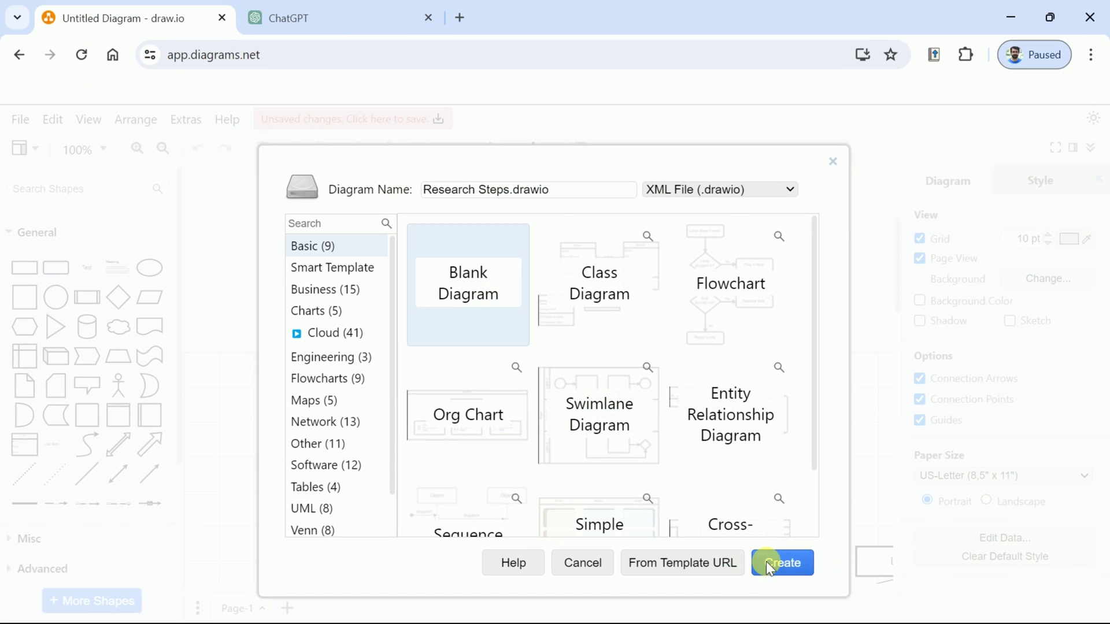
click(769, 564)
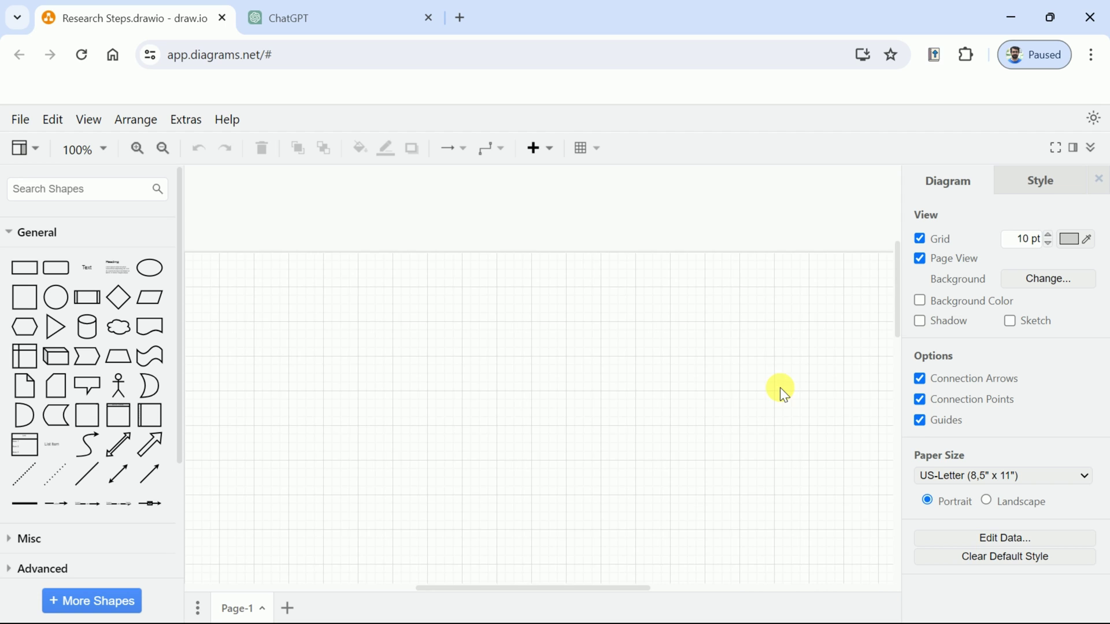
scroll(780, 392, down, 3)
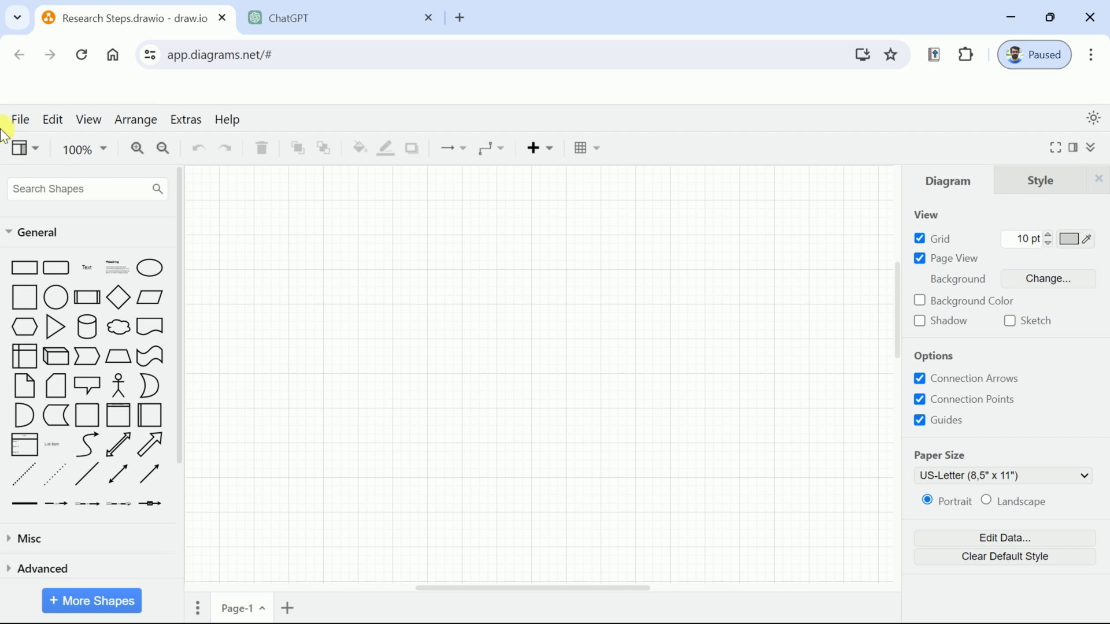
Step: Open the Advanced > Mermaid insert dialog and delete its sample code
click(538, 150)
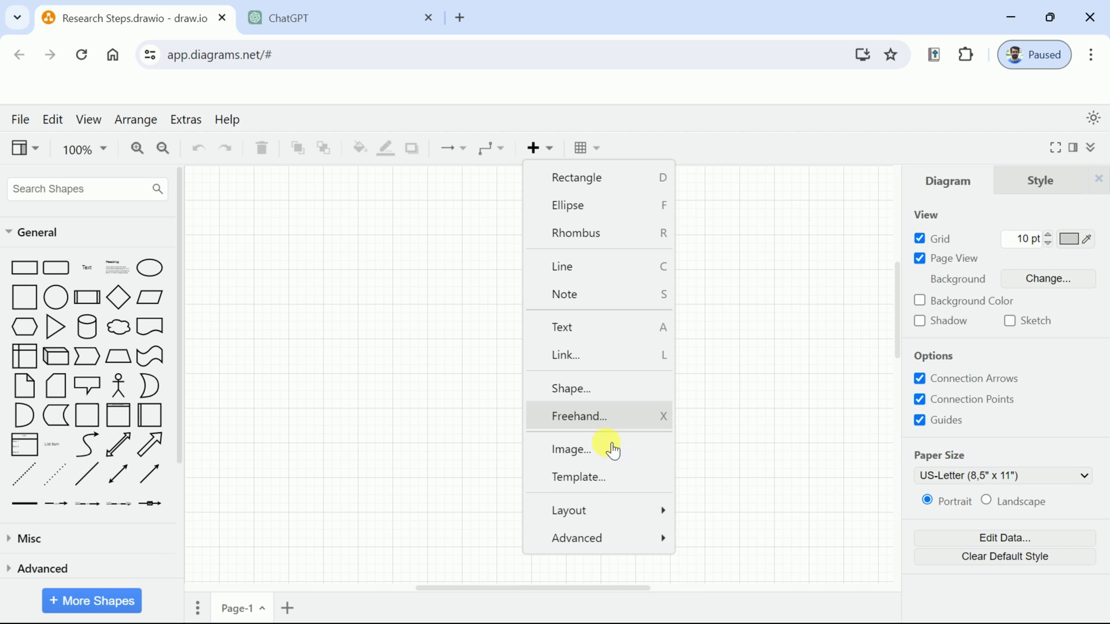
mouse_move(650, 548)
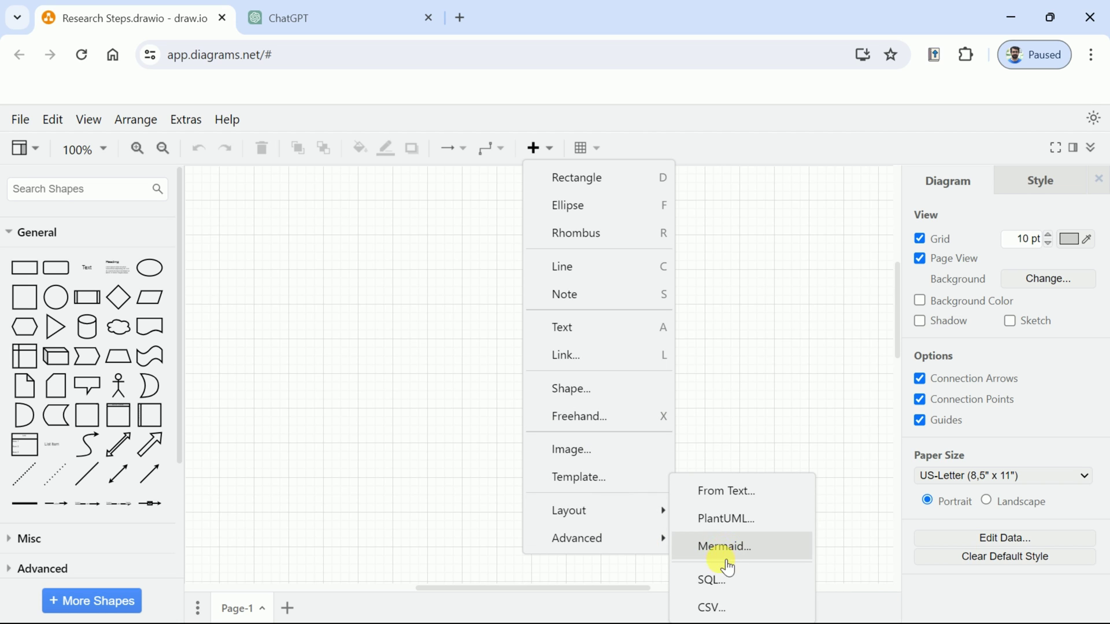
click(730, 549)
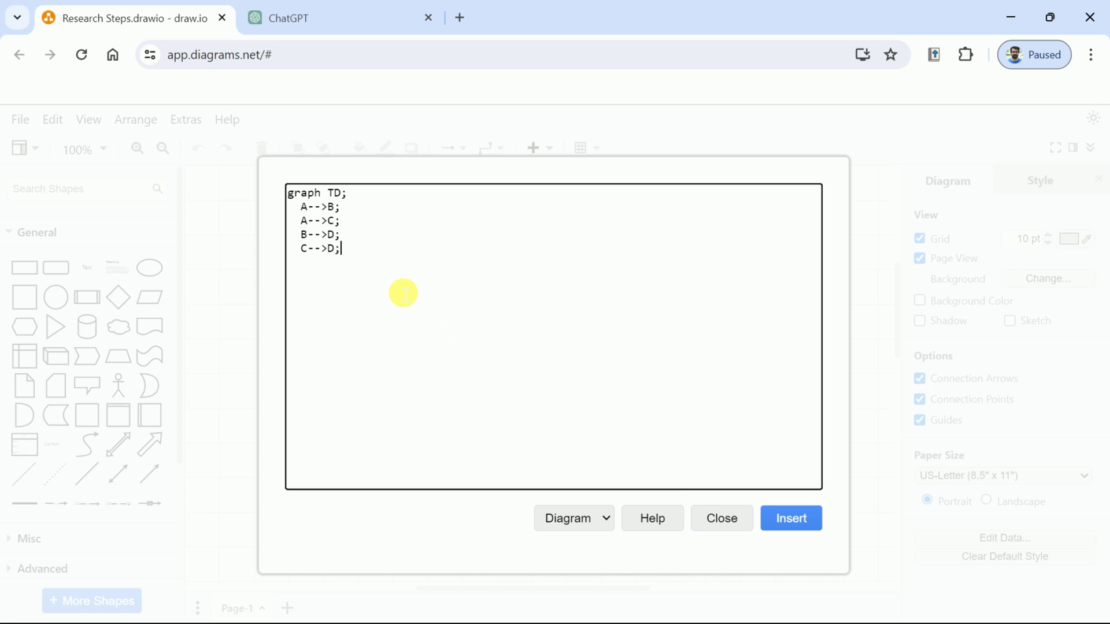
drag(360, 243, 297, 198)
key(BackSpace)
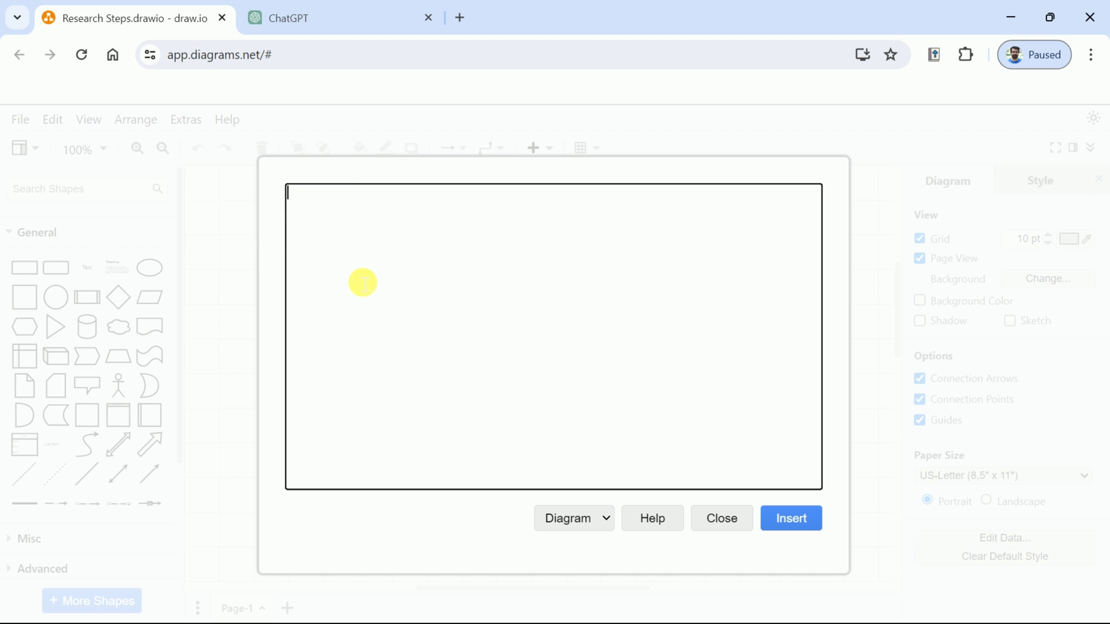
Step: Paste ChatGPT's graph TD research-steps code into the Mermaid dialog
click(289, 18)
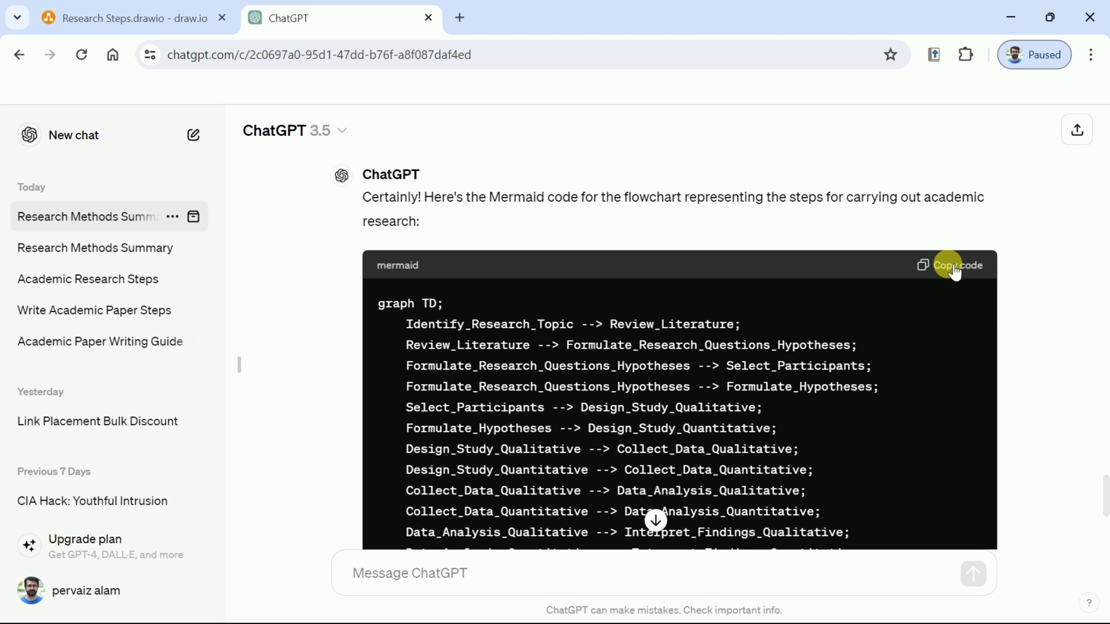
click(72, 15)
text(graph TD;     Identify_Research_Topic --> Review_Literature;     Review_Literature --> Formulate_Research_Questions_Hypotheses;     Formulate_Research_Questions_Hypotheses --> Select_Participants;     Formulate_Research_Questions_Hypotheses --> Formulate_Hypotheses;     Select_Participants --> Design_Study_Qualitative;     Formulate_Hypotheses --> Design_Study_Quantitative;     Design_Study_Qualitative --> Collect_Data_Qualitative;     Design_Study_Quantitative --> Collect_Data_Quantitative;     Collect_Data_Qualitative --> Data_Analysis_Qualitative;     Collect_Data_Quantitative --> Data_Analysis_Quantitative;     Data_Analysis_Qualitative --> Interpret_Findings_Qualitative;     Data_Analysis_Quantitative --> Interpret_Findings_Quantitative;     Interpret_Findings_Qualitative --> Draw_Conclusions;     Interpret_Findings_Quantitative --> Address_Valid_Reliability;     Draw_Conclusions --> Communicate_Results;     Address_Valid_Reliability --> Reflect_Revise;     Communicate_Results --> Mixed_Methods_Research;     Mixed_Methods_Research --> Data_Collection;     Data_Collection --> Data_Analysis;     Data_Analysis --> Triangulation;     Triangulation --> Reporting_Results;)
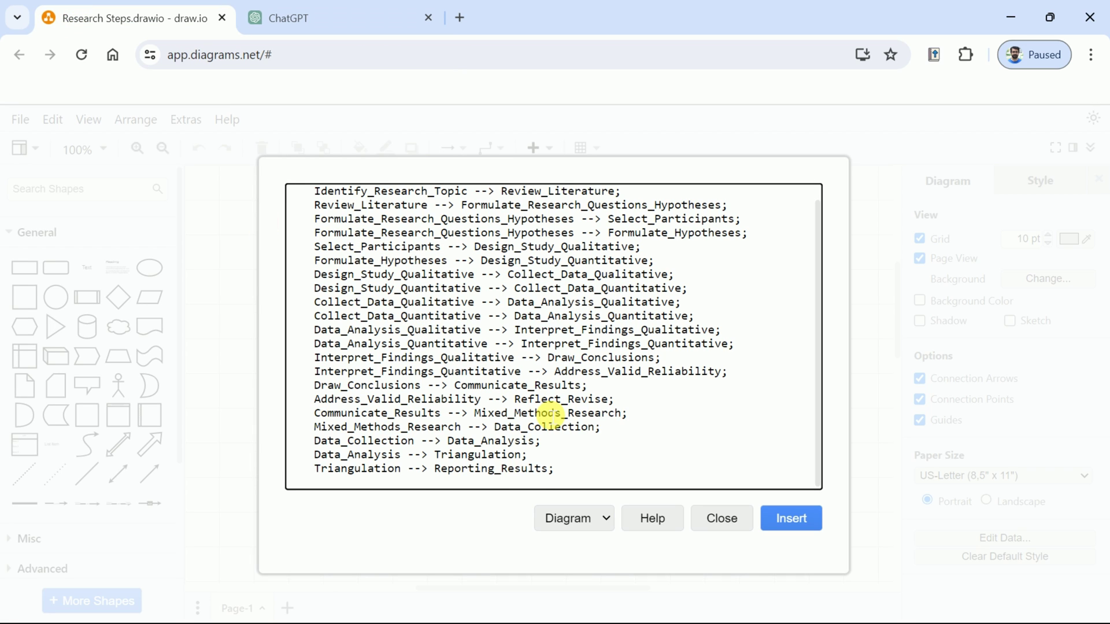
scroll(579, 411, up, 1)
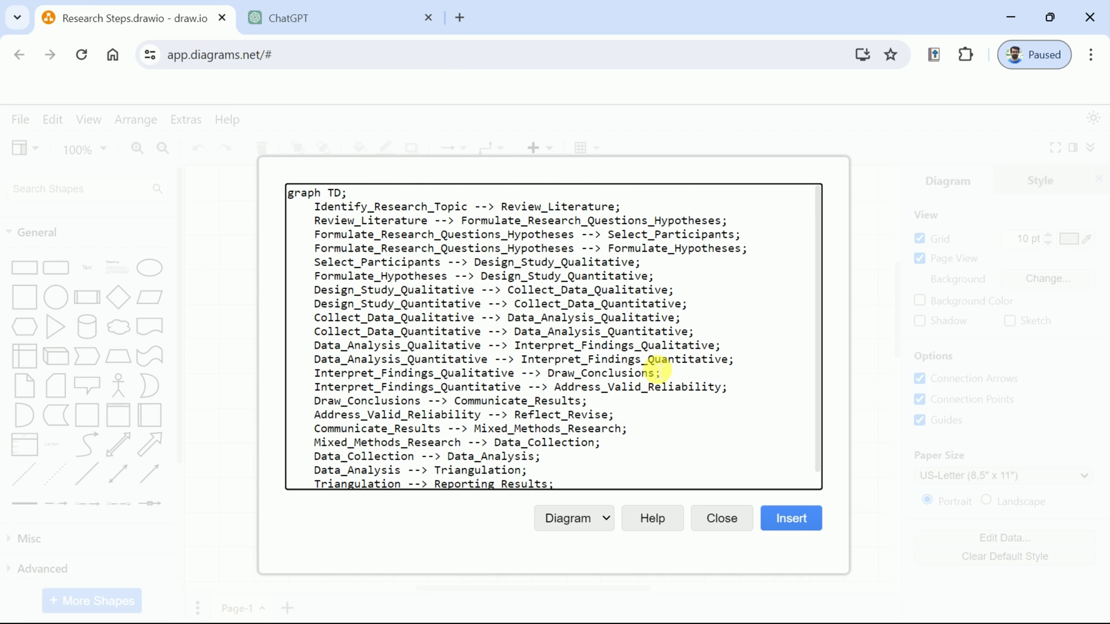
click(789, 518)
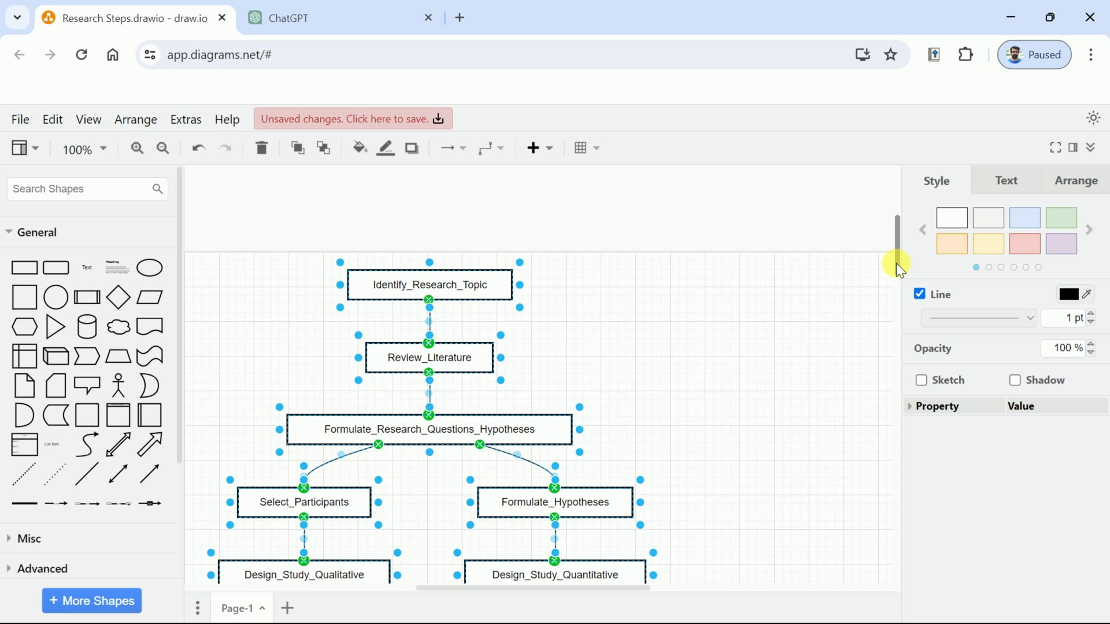
scroll(895, 262, down, 3)
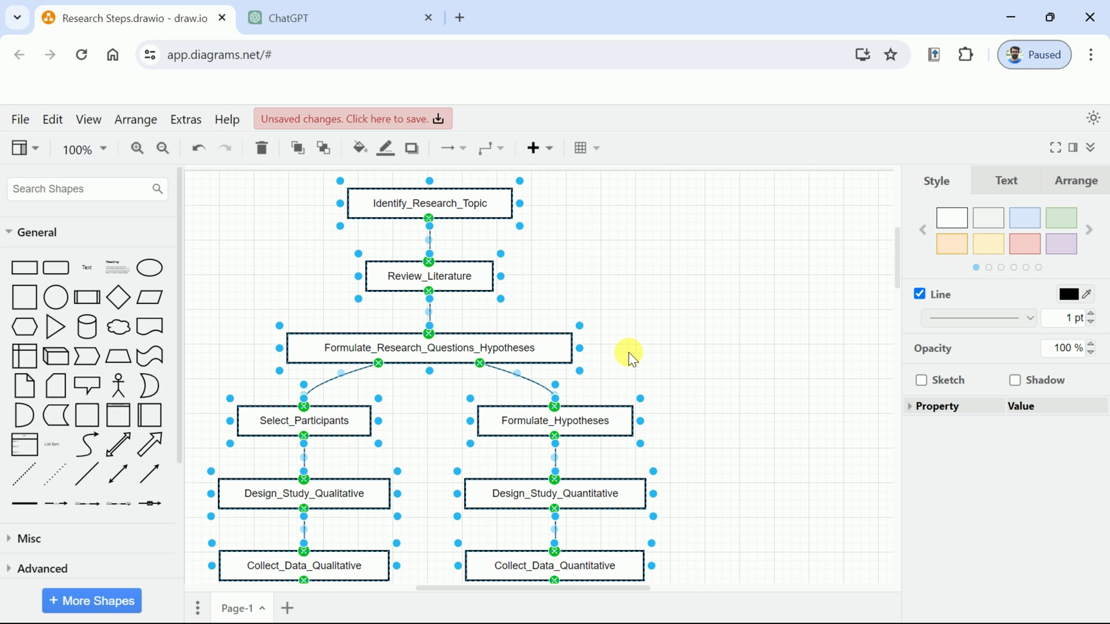
scroll(671, 363, down, 10)
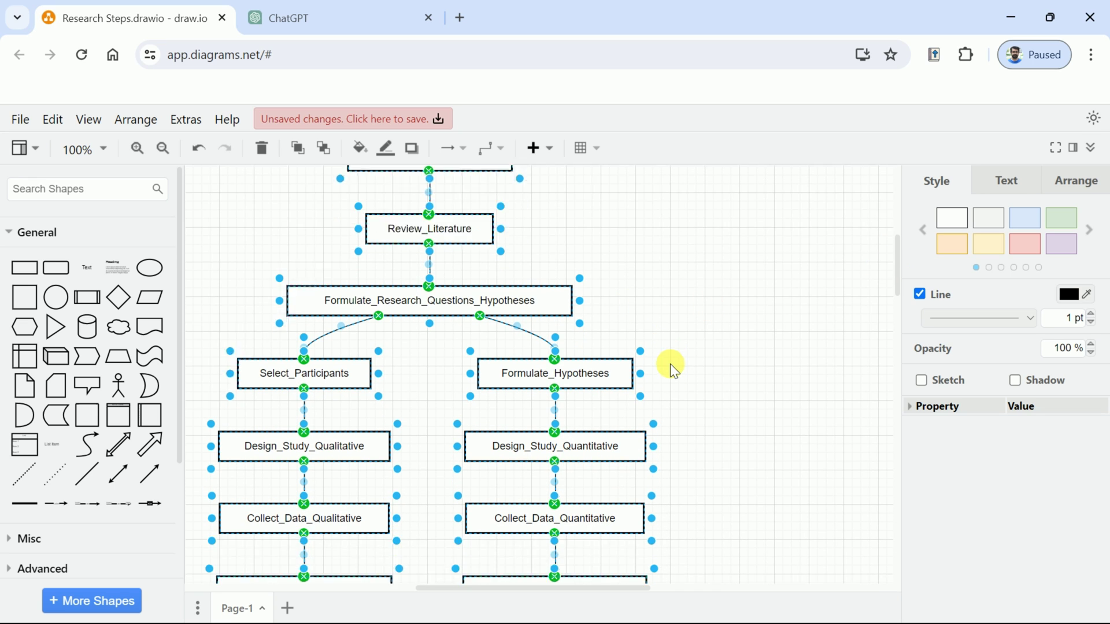
scroll(672, 363, down, 15)
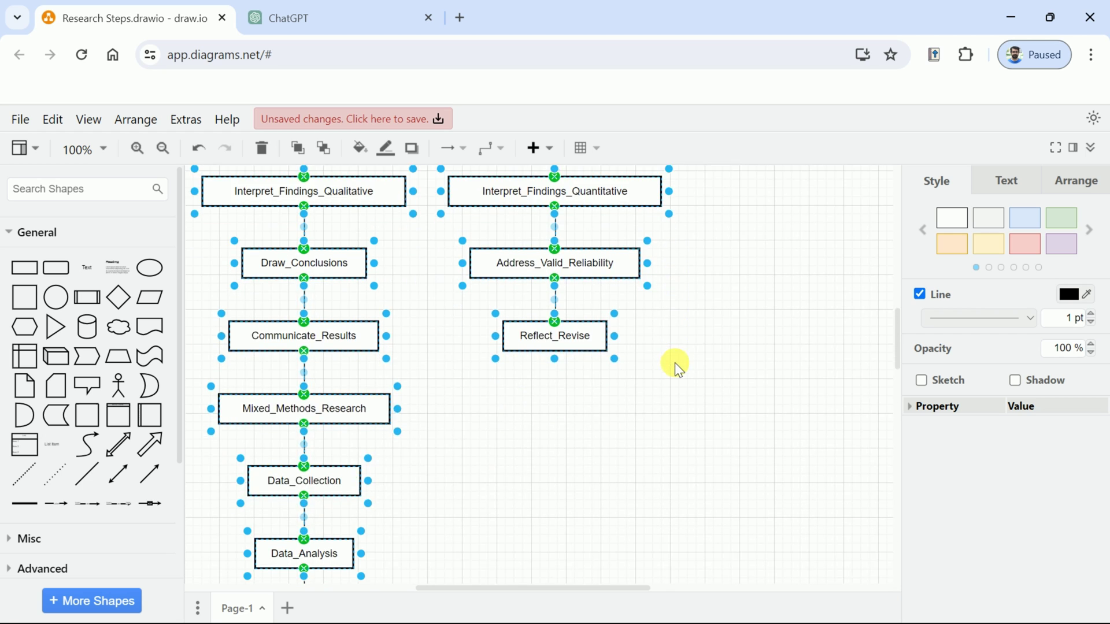
scroll(675, 362, down, 5)
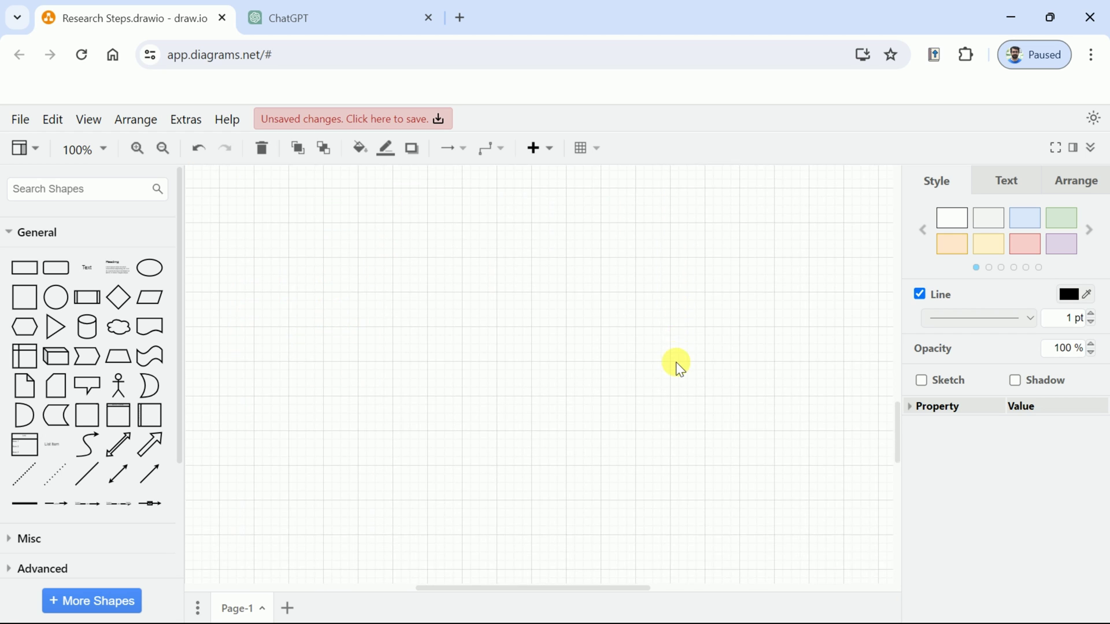
scroll(677, 361, up, 11)
scroll(679, 362, up, 10)
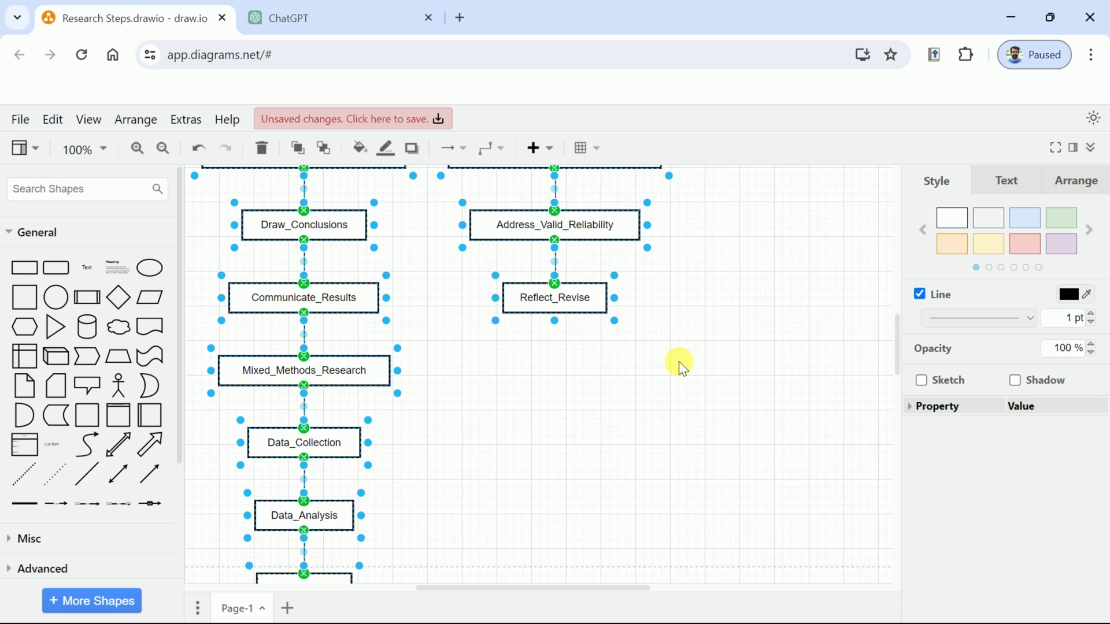
scroll(693, 380, up, 7)
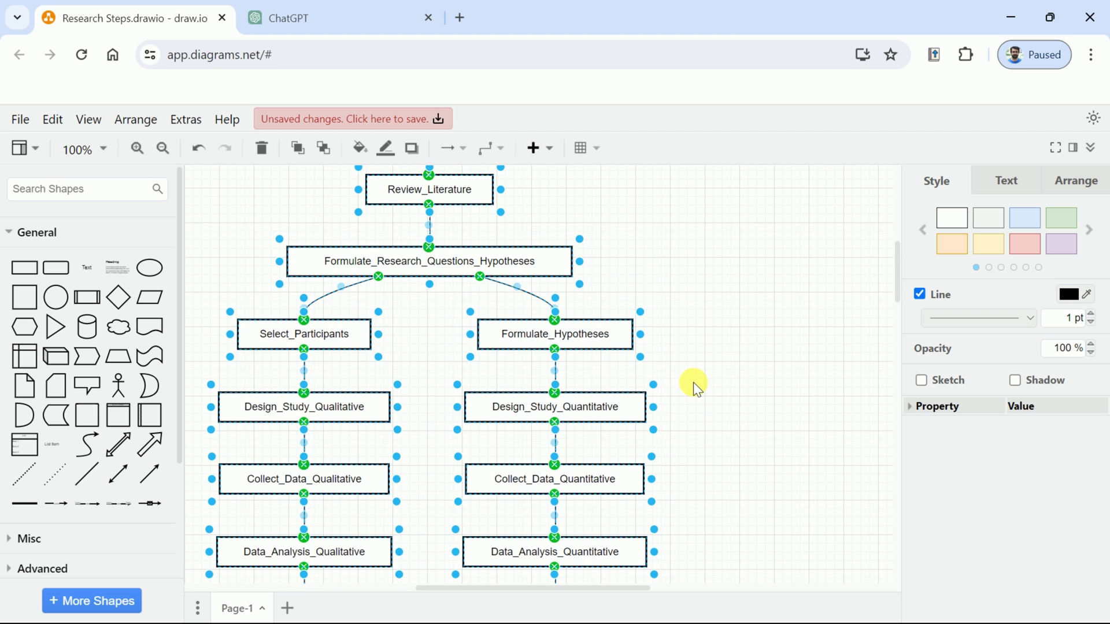
scroll(693, 382, up, 5)
click(692, 382)
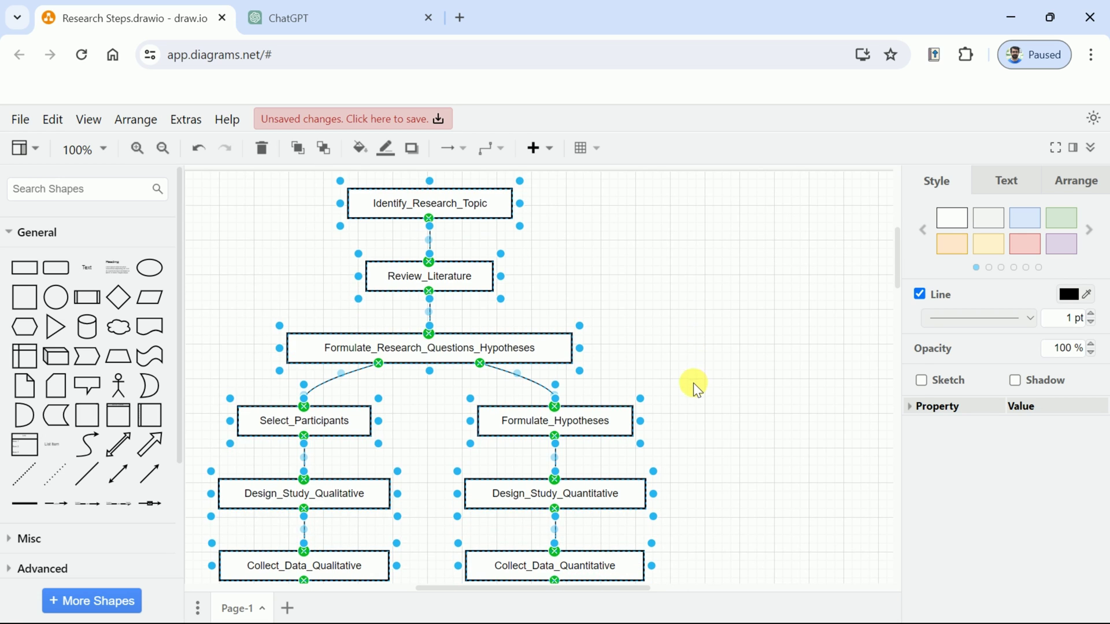
Step: Make the Identify_Research_Topic label bold at 15 px
click(406, 215)
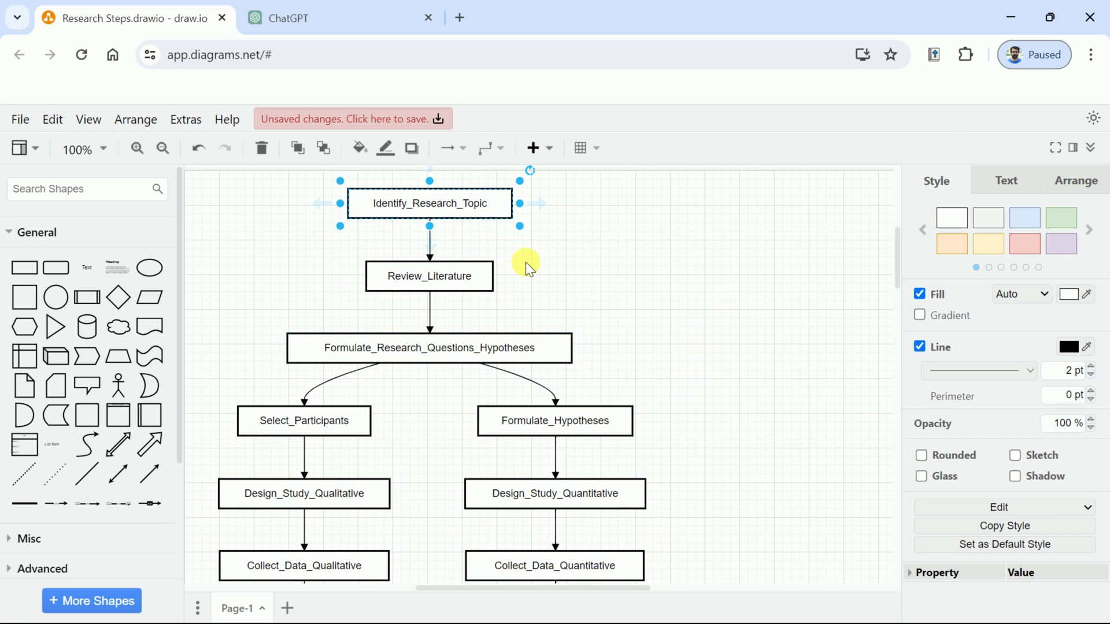
click(1002, 184)
click(925, 293)
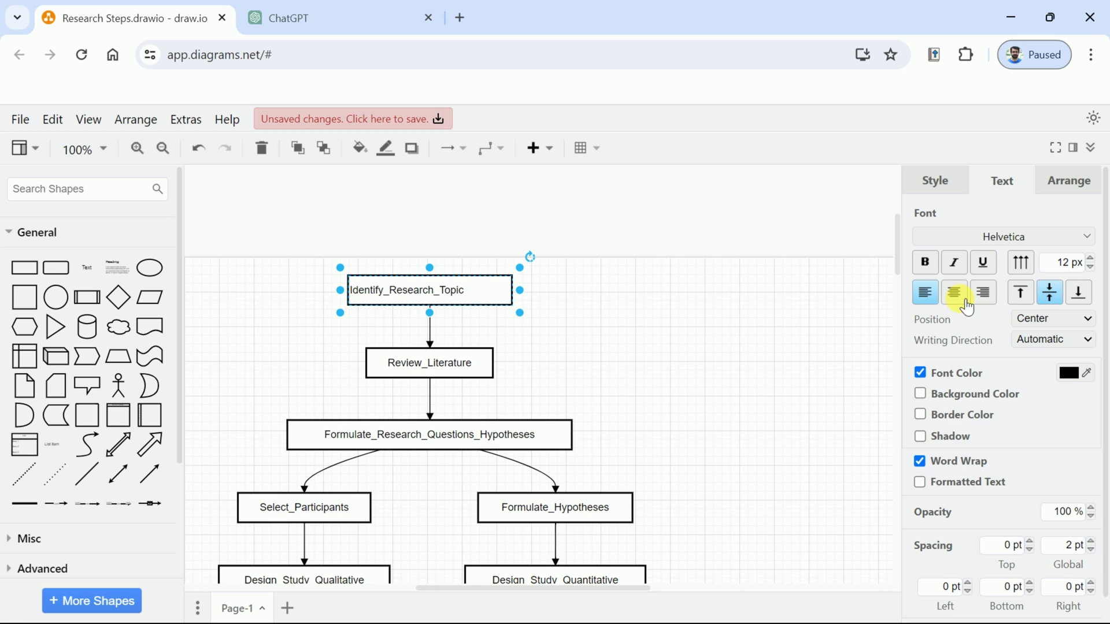
click(955, 295)
click(925, 262)
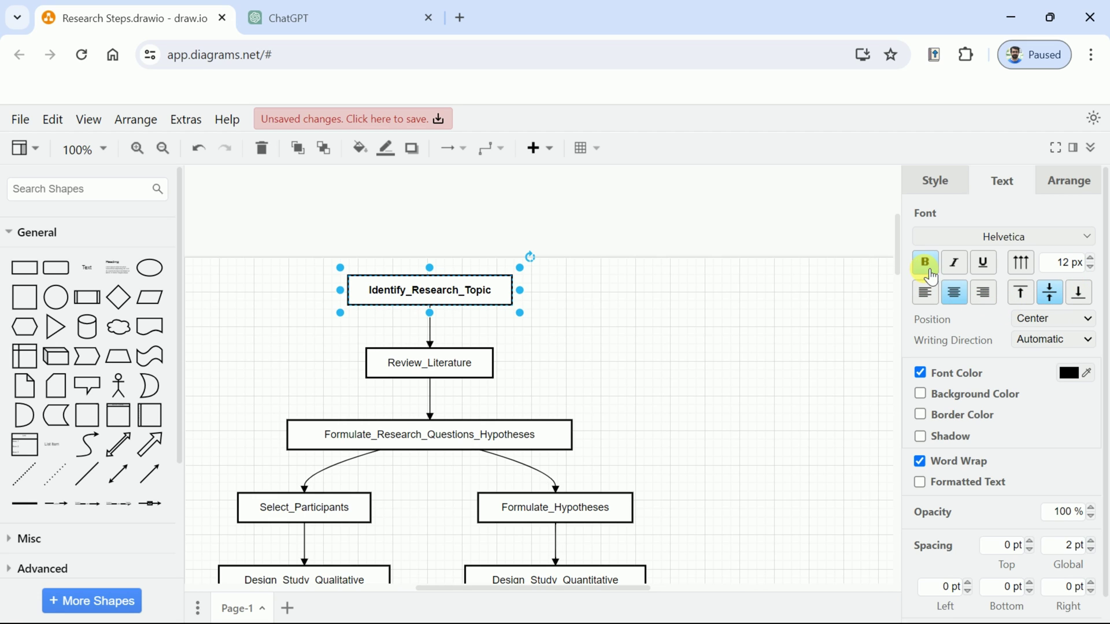
click(1090, 258)
click(1090, 258)
click(1090, 258)
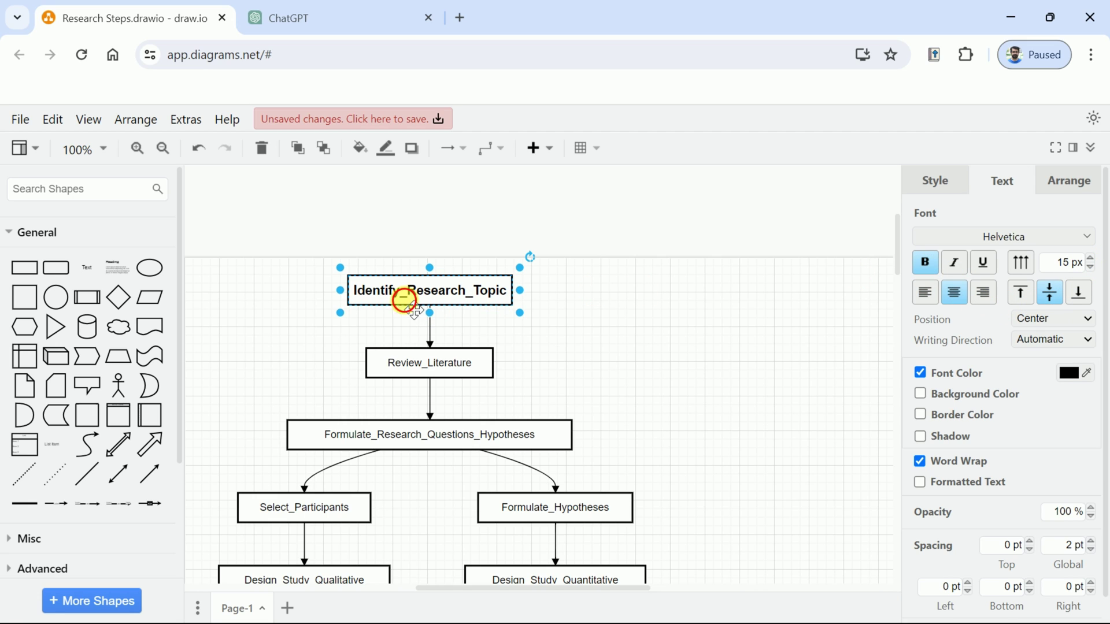
Step: Edit the top label to remove underscores, leaving 'Identify ResearchmTopic'
double_click(403, 296)
click(408, 293)
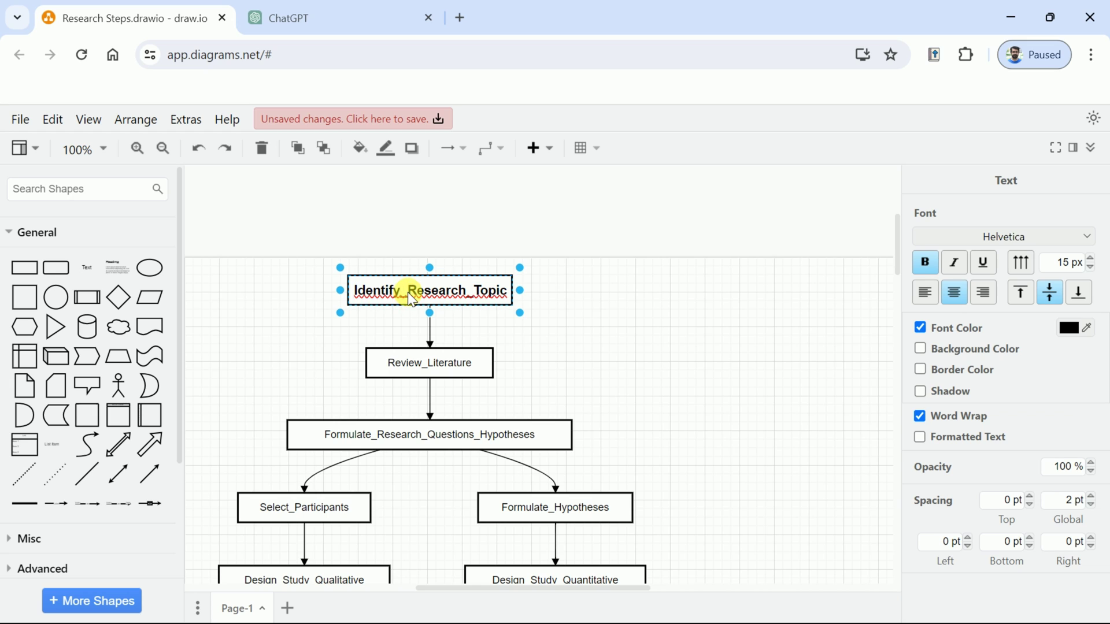
key(BackSpace)
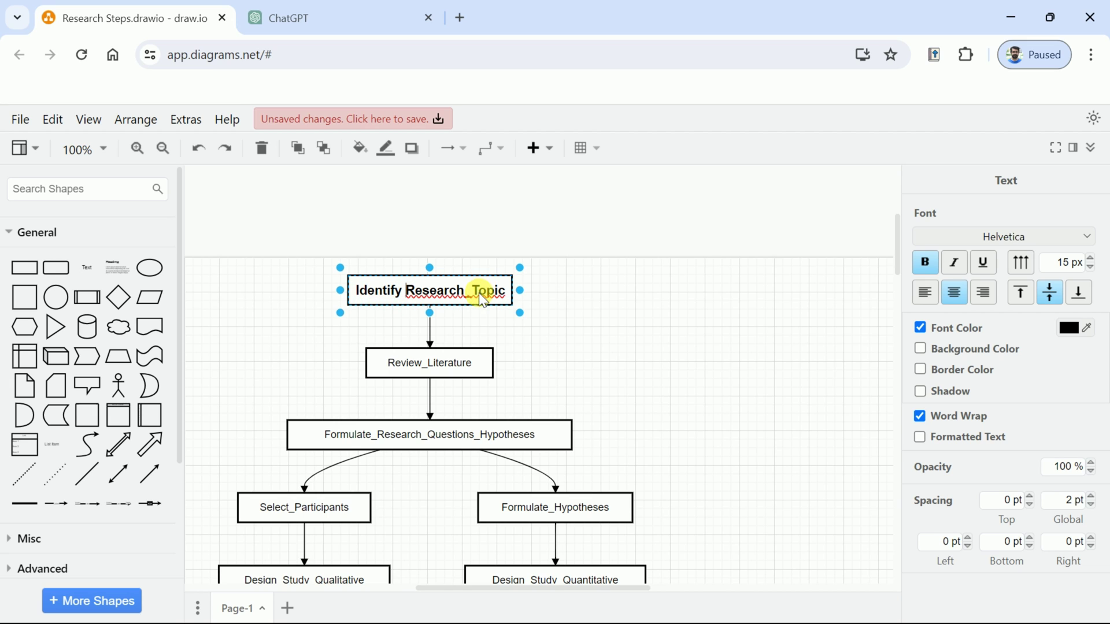
key(ctrl+a)
click(475, 292)
key(BackSpace)
text(m)
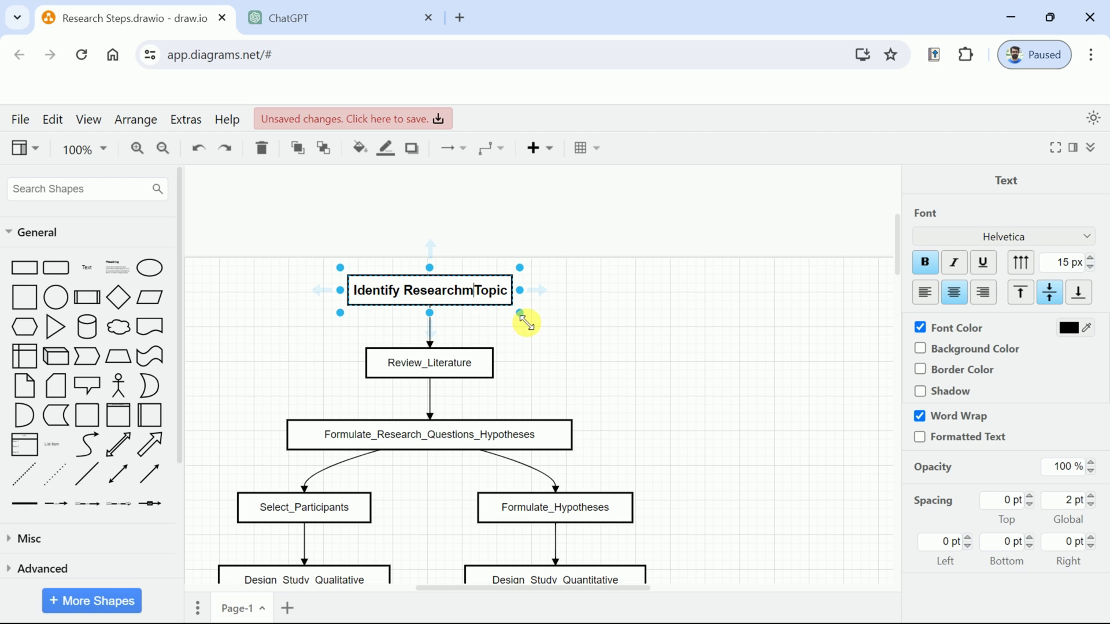
click(523, 301)
Step: Fill the top box orange, Review_Literature red, and Formulate_Research_Questions_Hypotheses blue
click(523, 300)
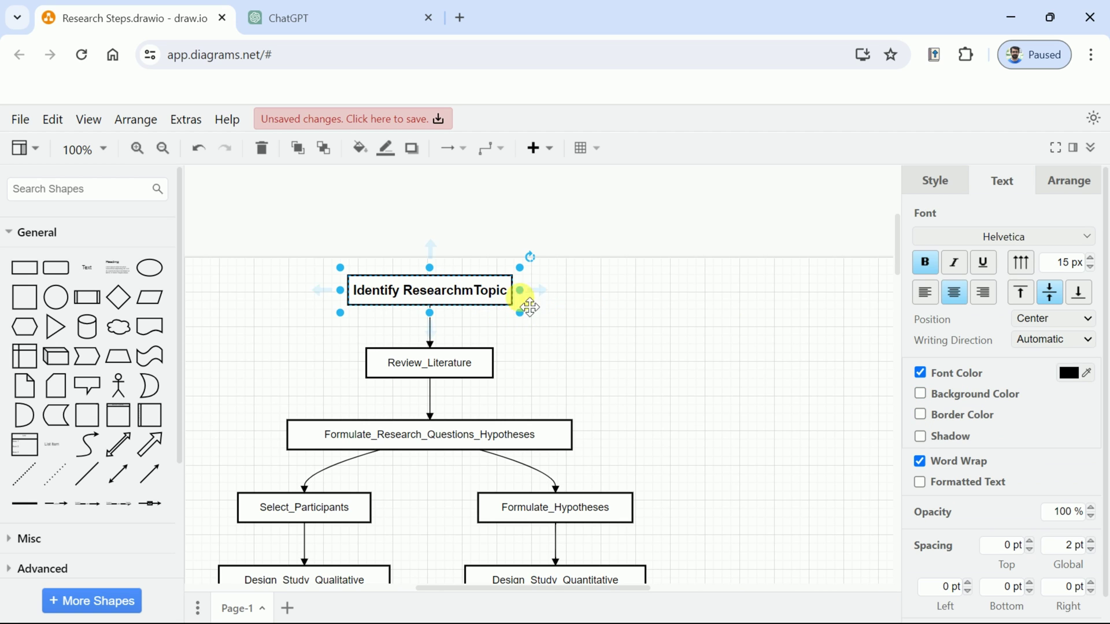
click(961, 191)
click(950, 241)
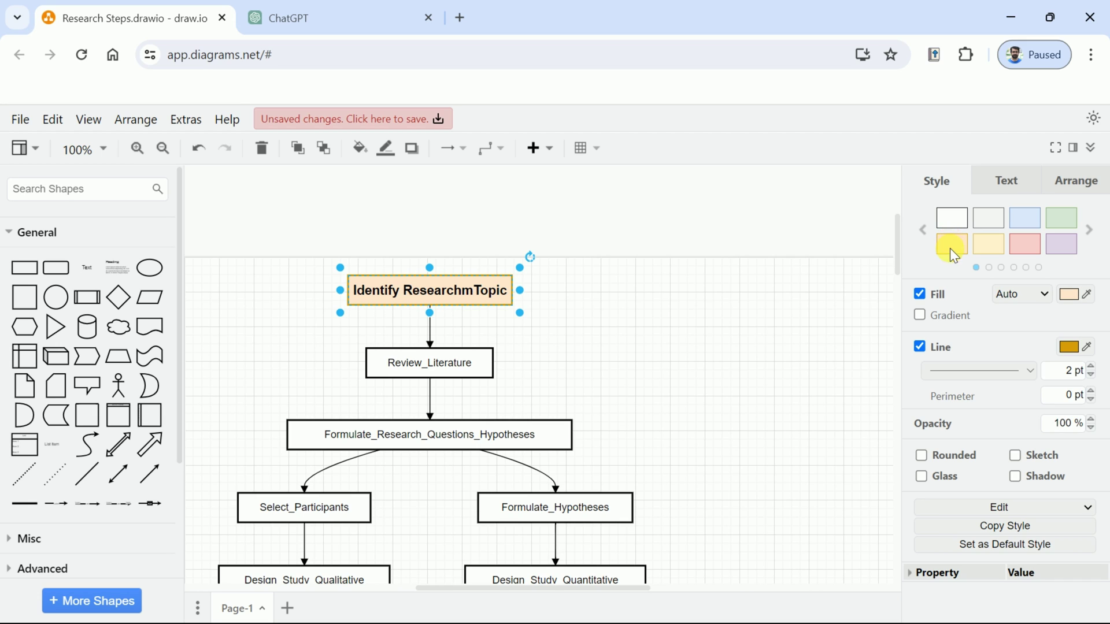
click(429, 362)
click(1025, 243)
click(430, 434)
click(1025, 219)
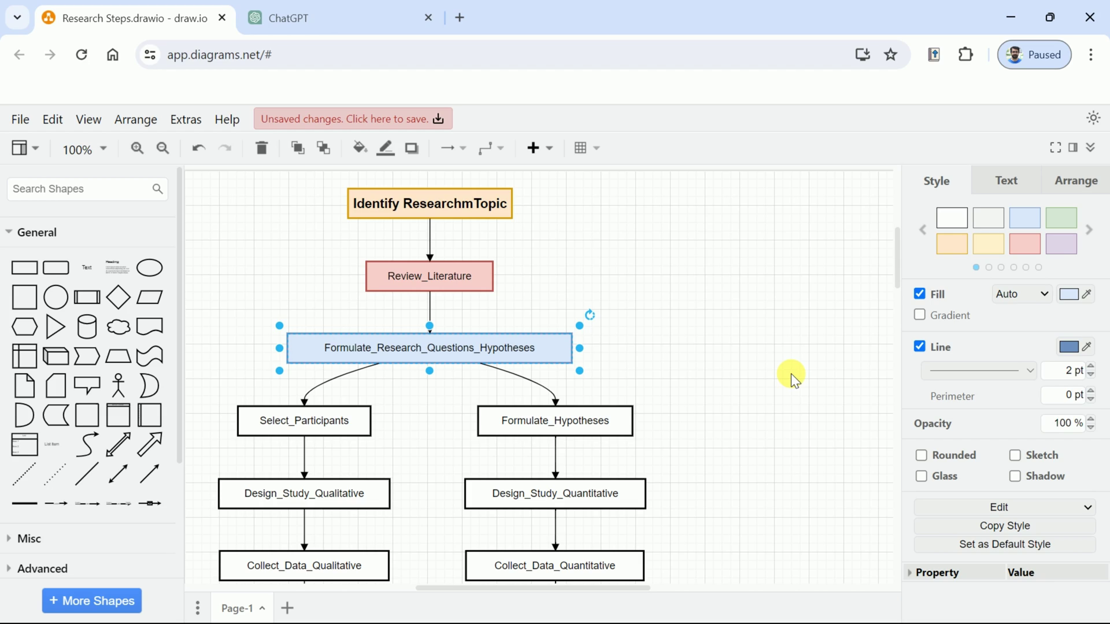
Step: Add a teal ellipse beside the flowchart, then delete it
scroll(619, 300, down, 10)
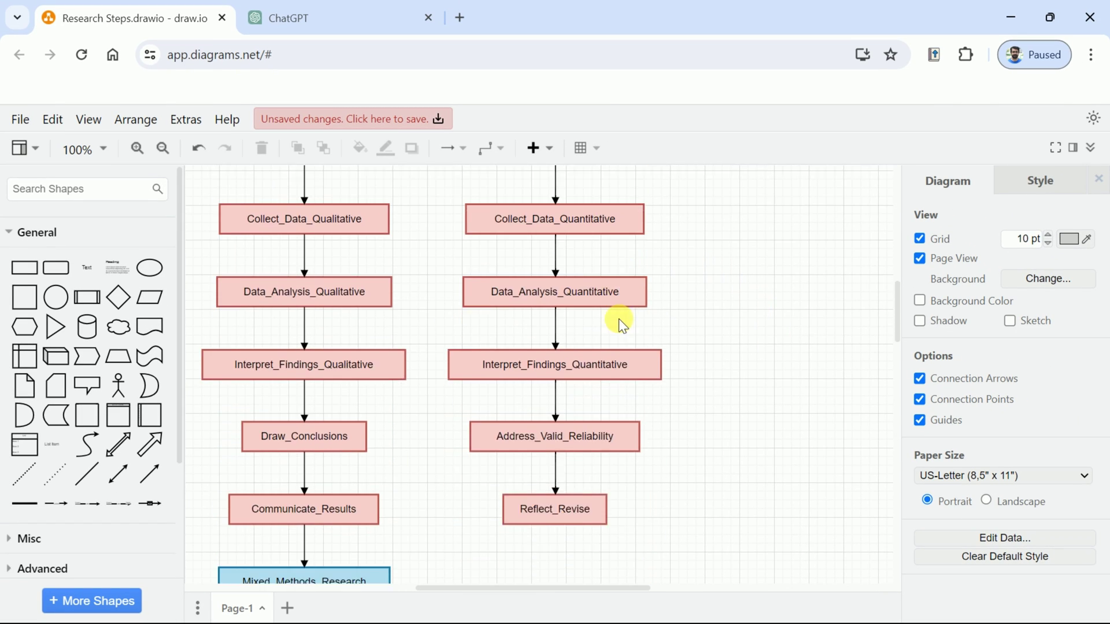
scroll(625, 324, up, 10)
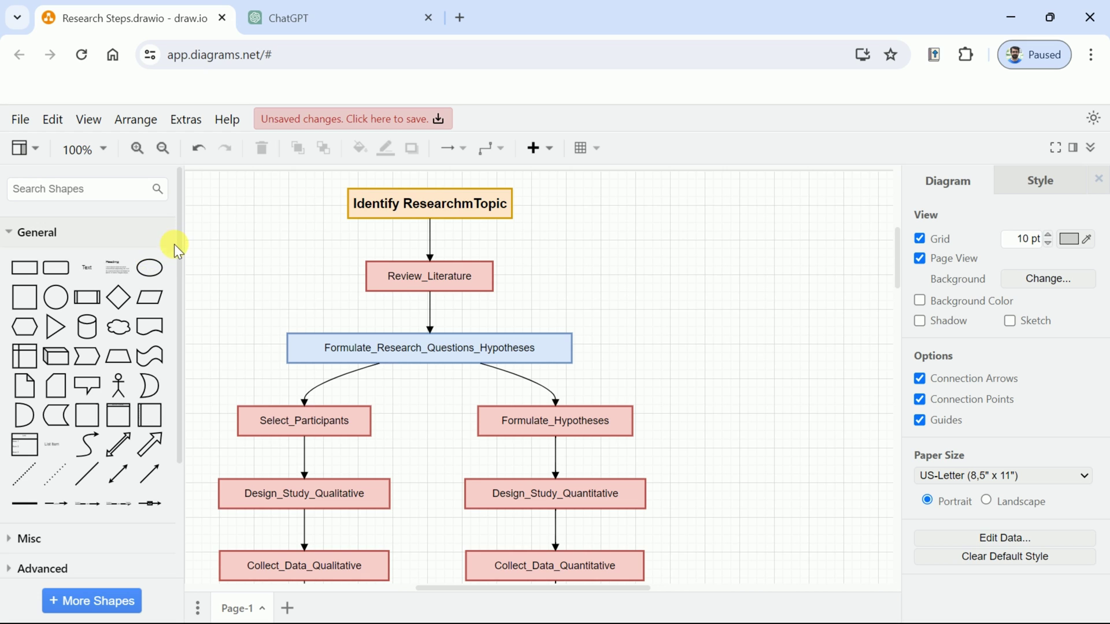
drag(178, 247, 178, 281)
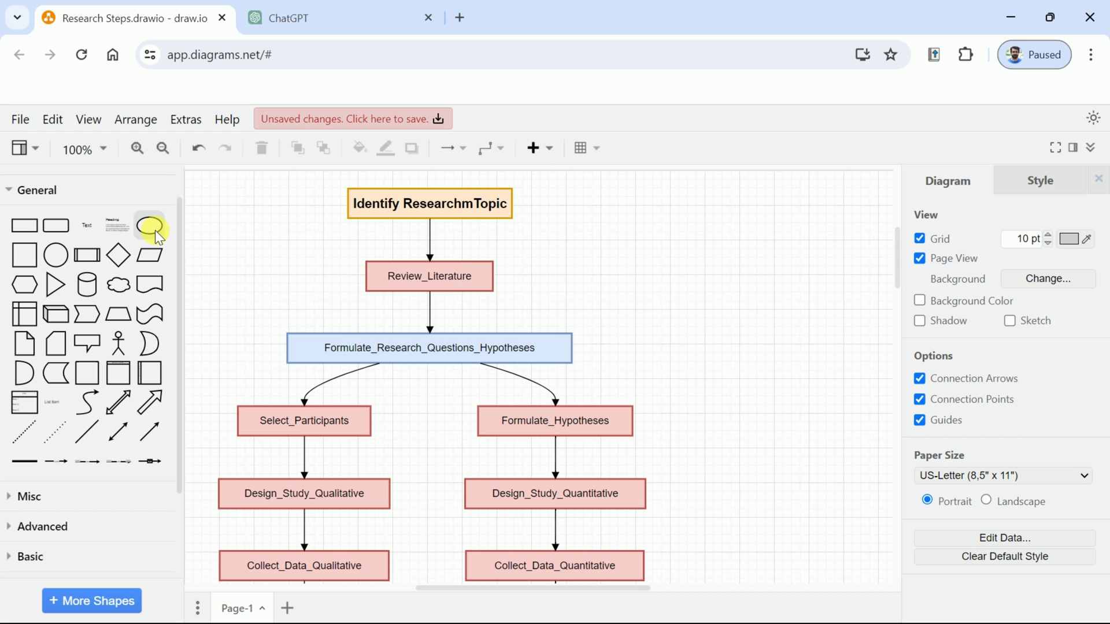
drag(155, 230, 766, 267)
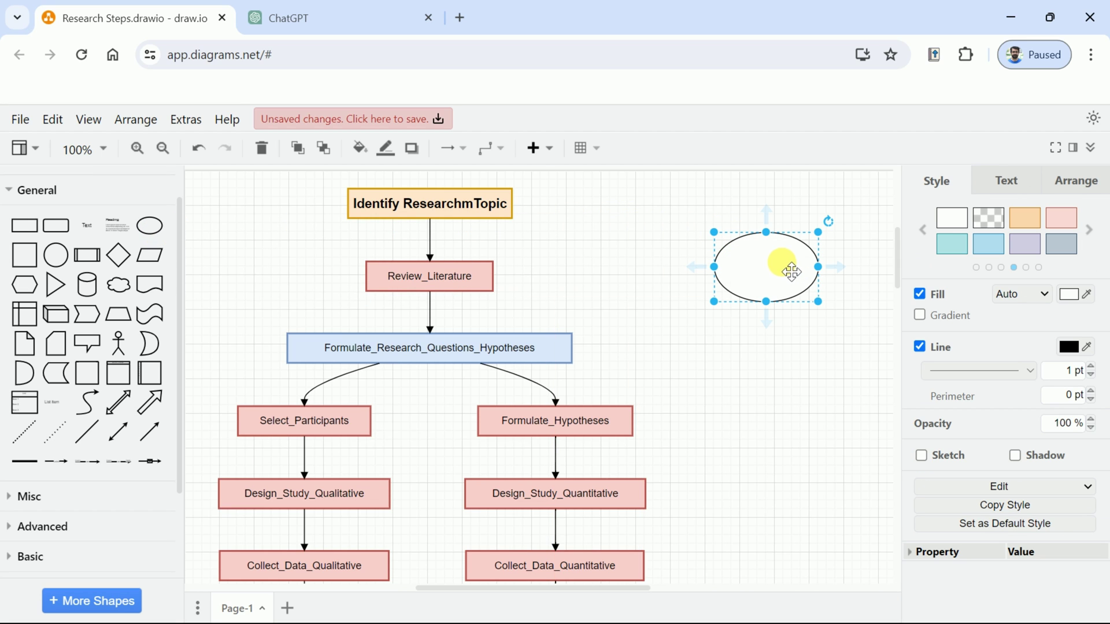
click(952, 243)
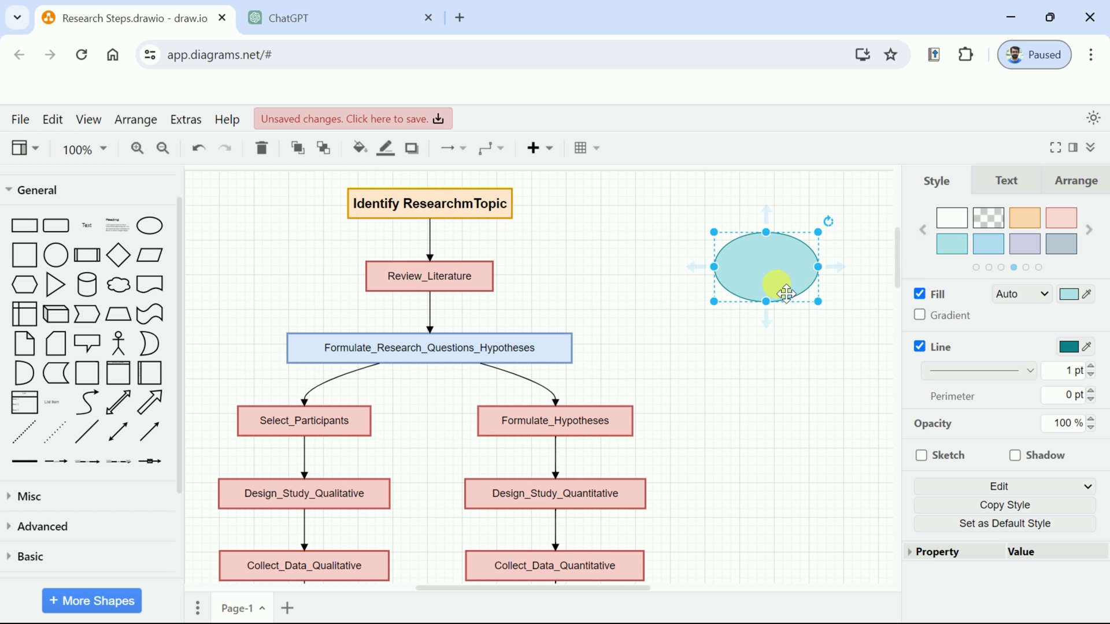
key(Delete)
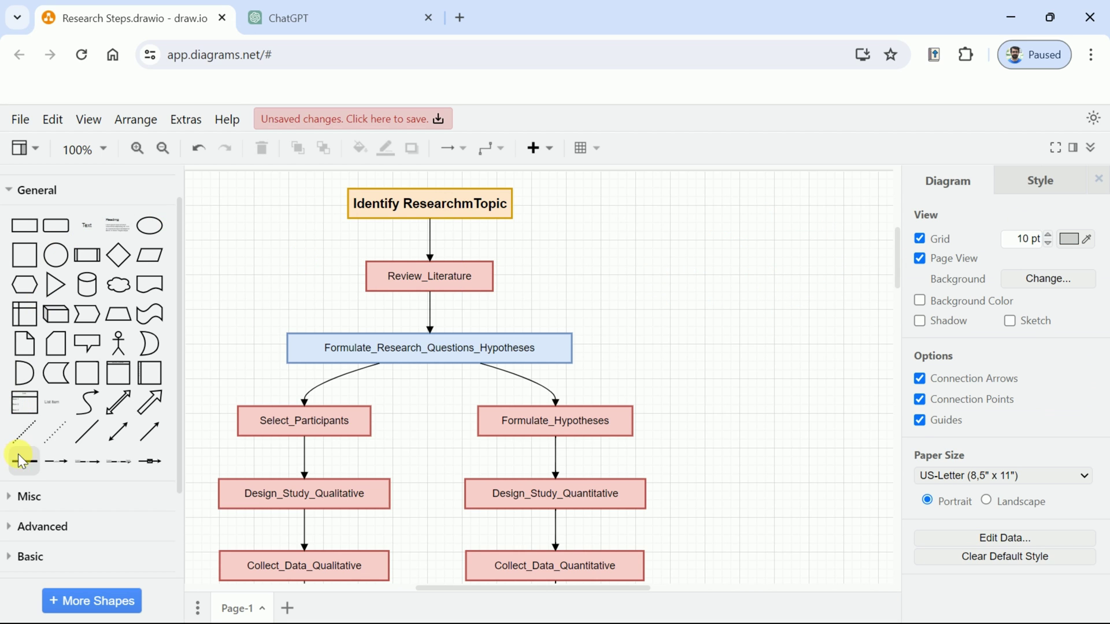
Step: Expand the Misc section in the Shapes sidebar
scroll(81, 377, down, 2)
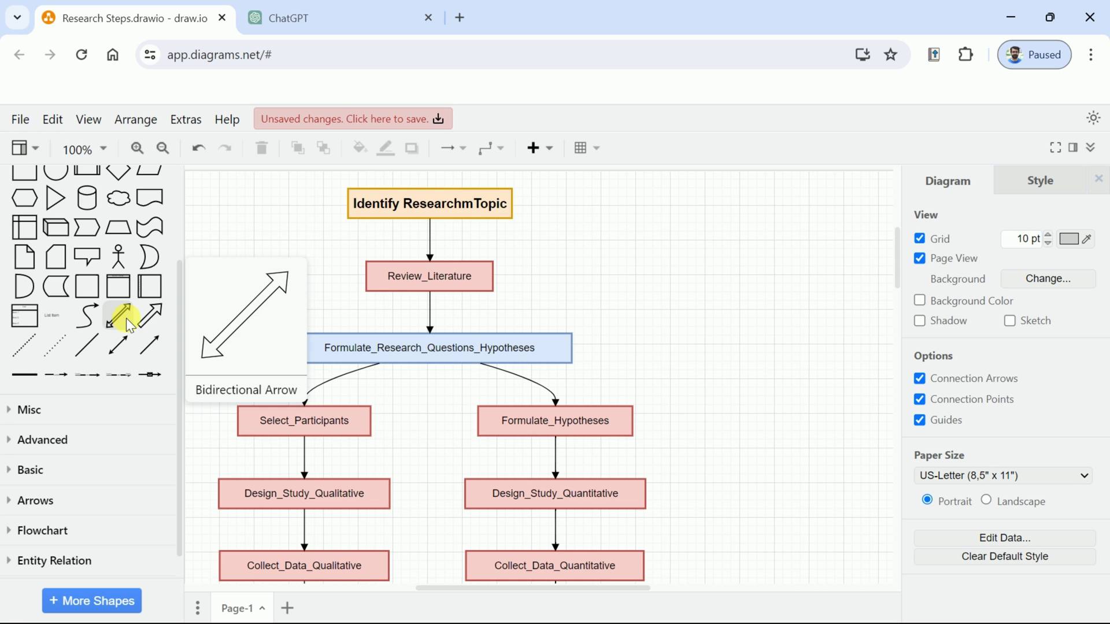
click(61, 402)
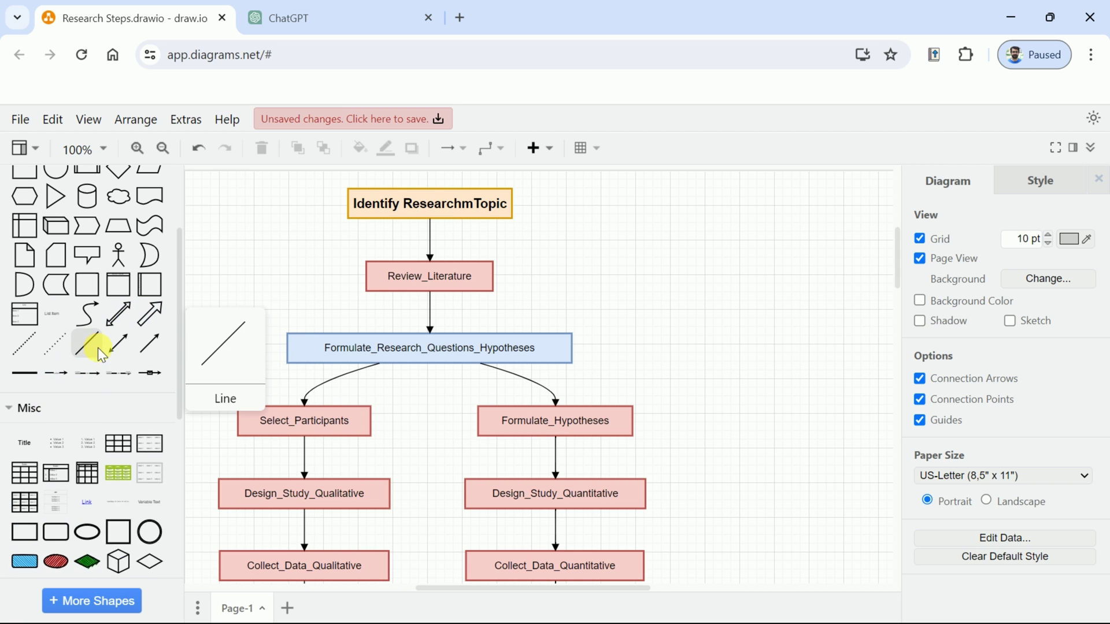
scroll(101, 345, down, 5)
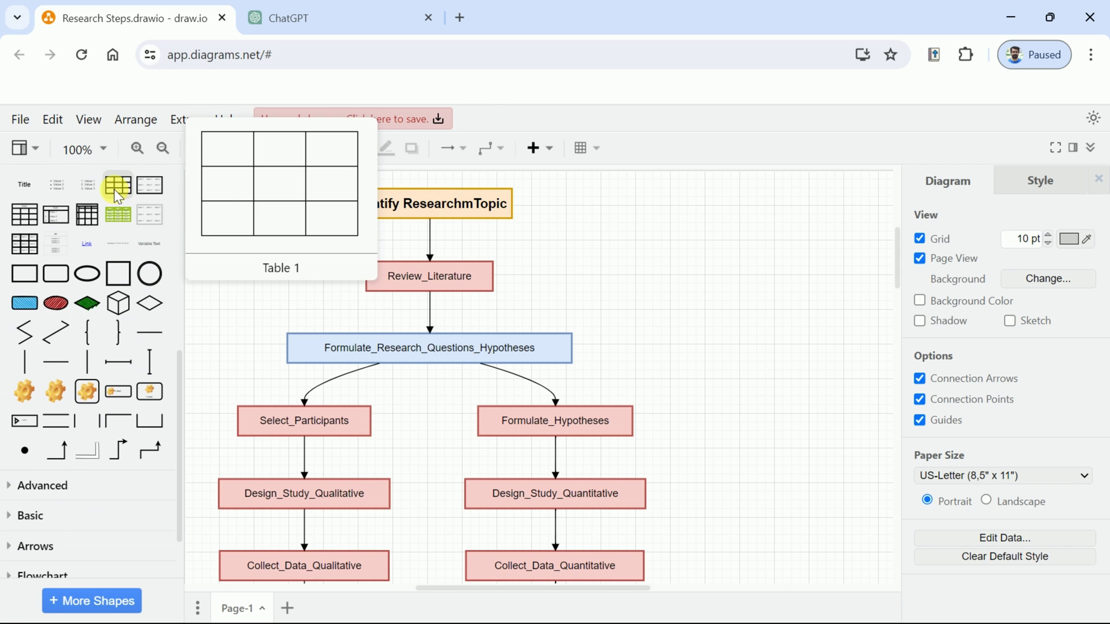
Step: Add a titled three-row table to the canvas, then delete it
mouse_move(47, 209)
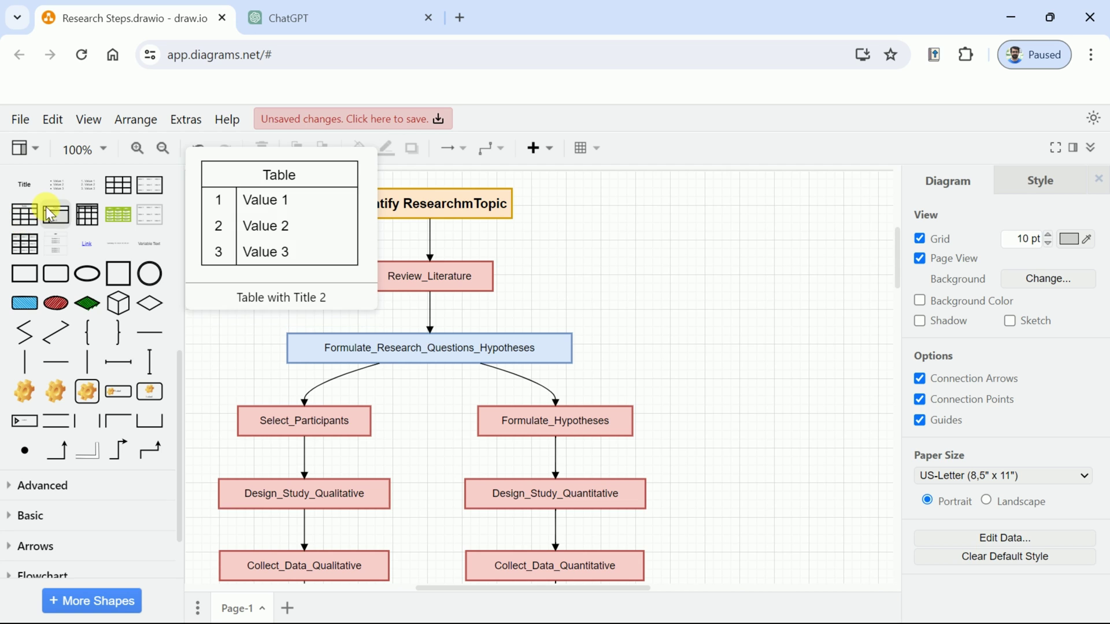
drag(46, 207, 688, 231)
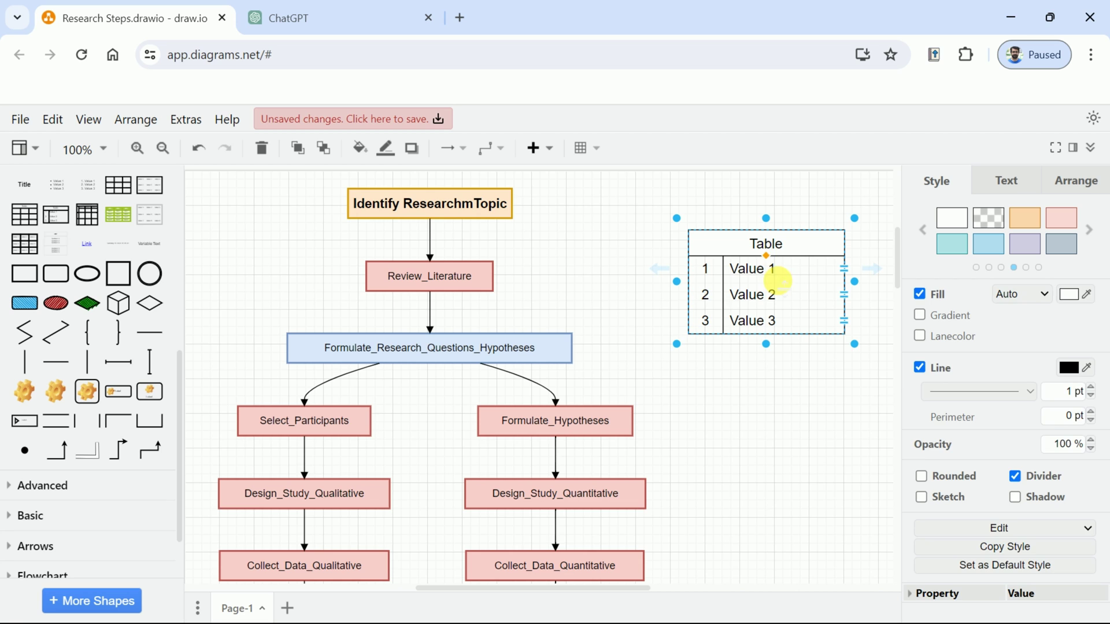
click(779, 281)
double_click(773, 272)
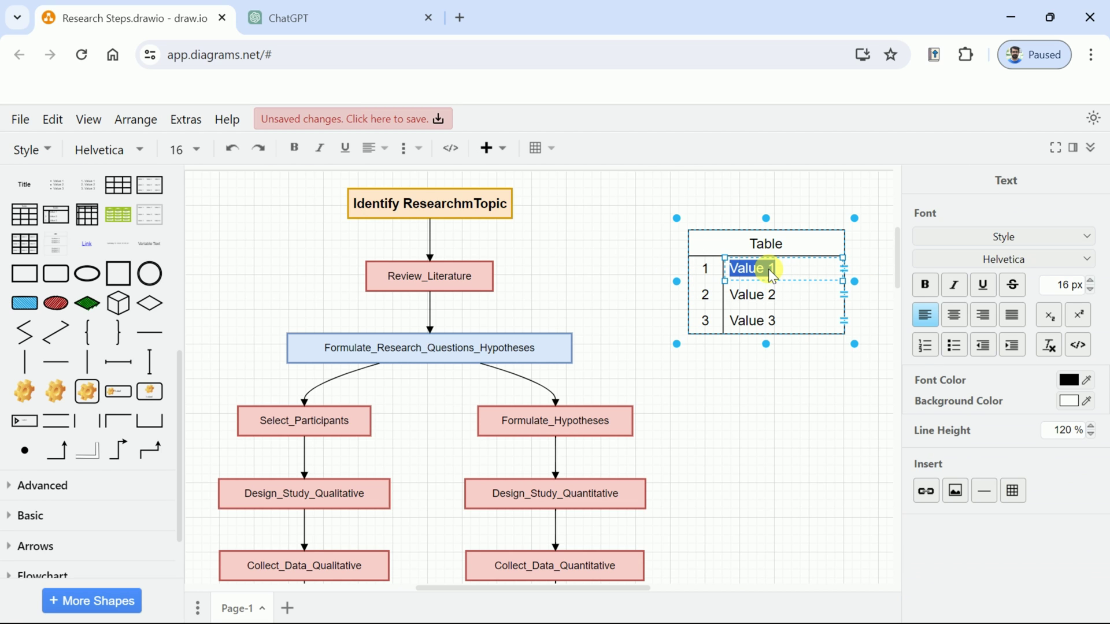
key(Delete)
click(30, 515)
scroll(92, 347, down, 5)
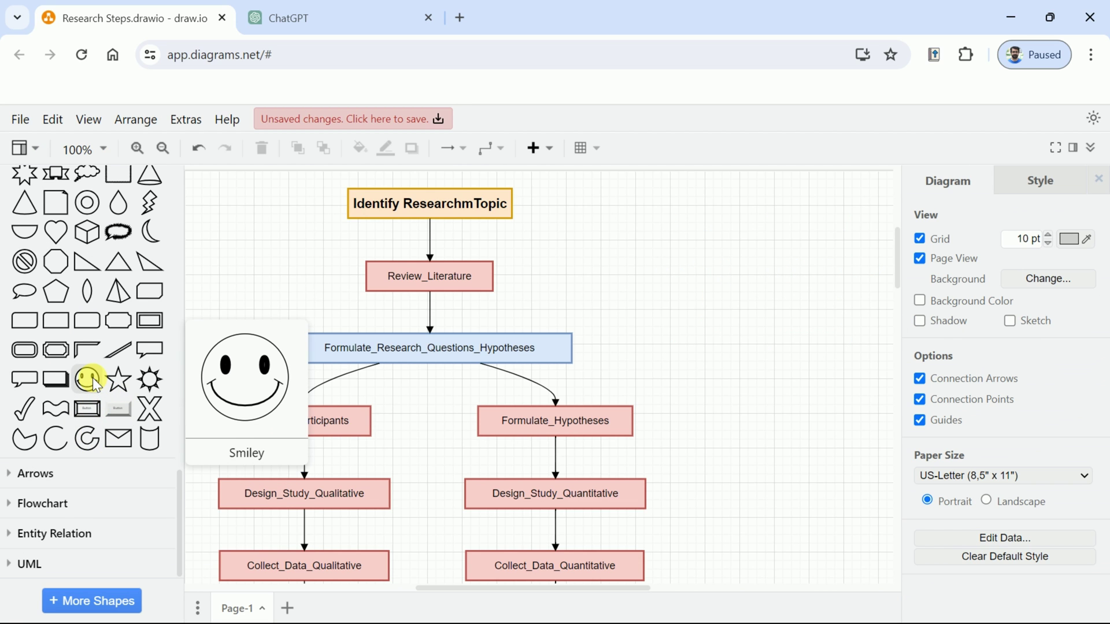
Step: Insert an Arrow Left block arrow from Arrows and rotate it to point down
click(39, 473)
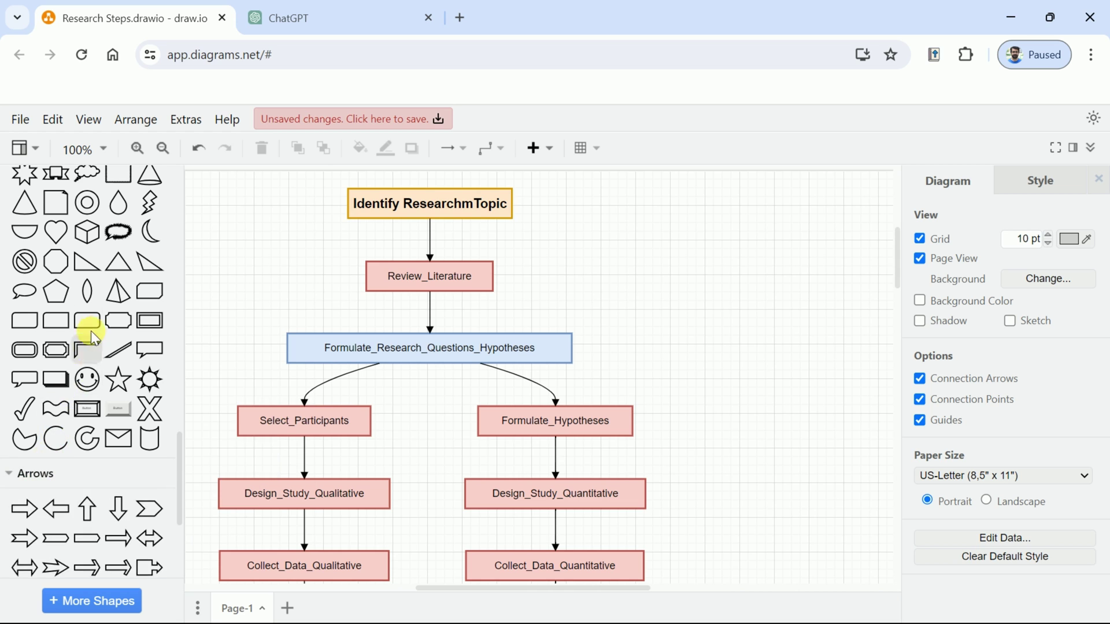
scroll(91, 331, down, 4)
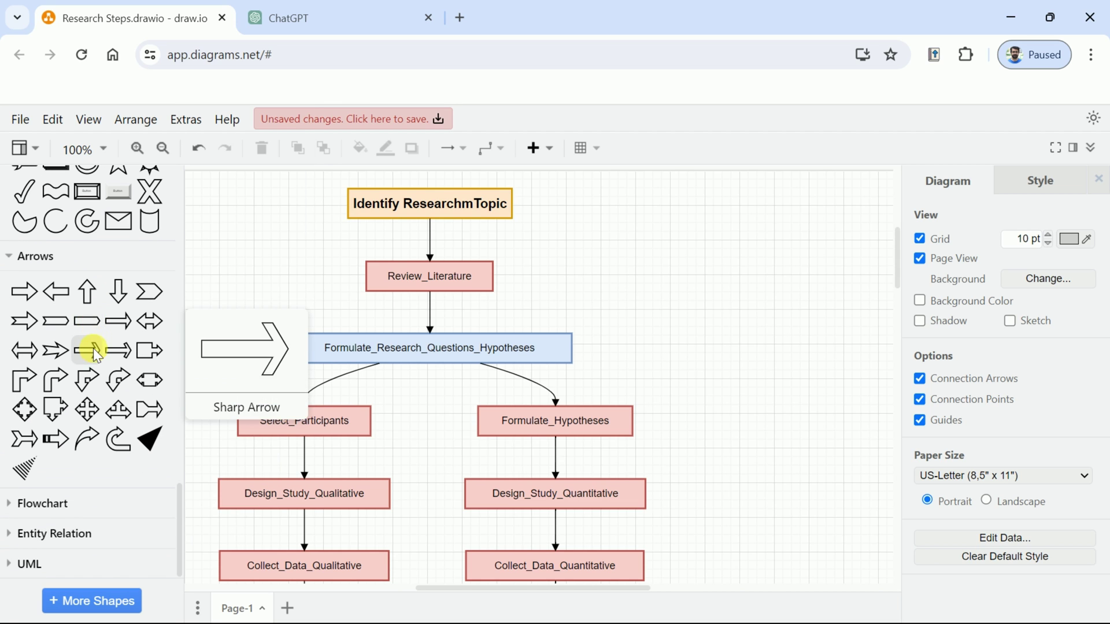
click(52, 294)
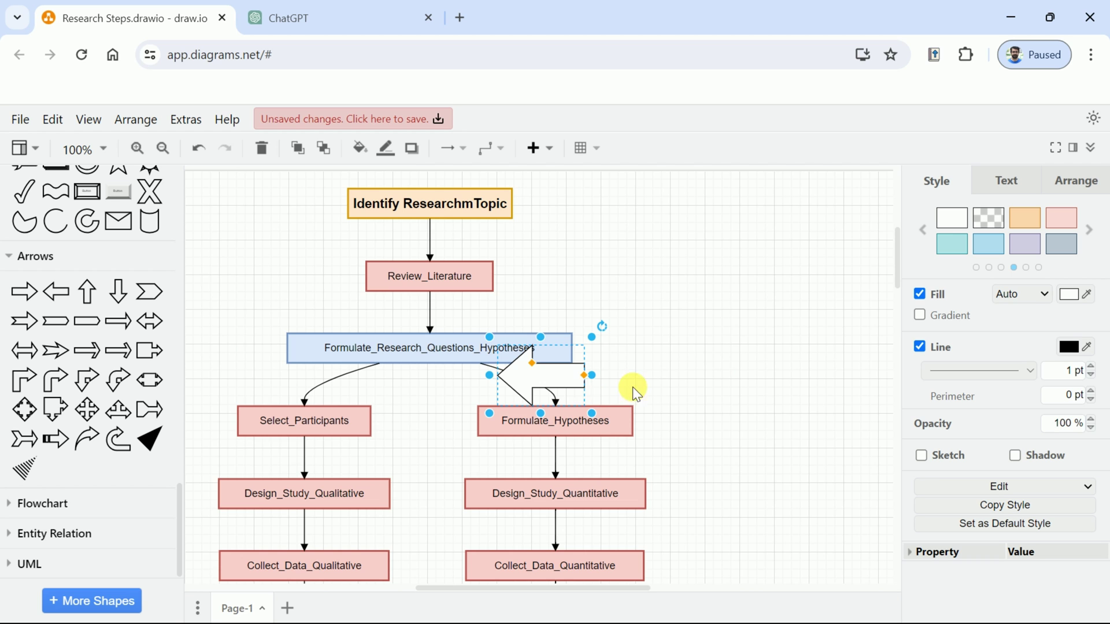
drag(577, 389, 719, 273)
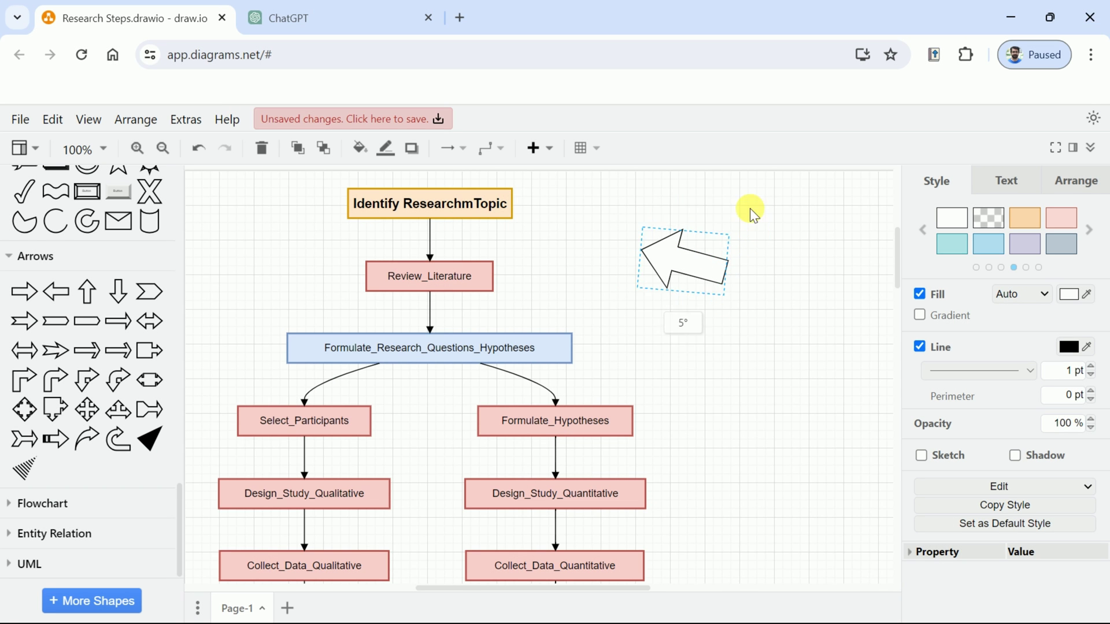
drag(744, 211, 428, 234)
Step: Place the pink down arrow between Identify ResearchmTopic and Review_Literature
click(497, 279)
click(42, 503)
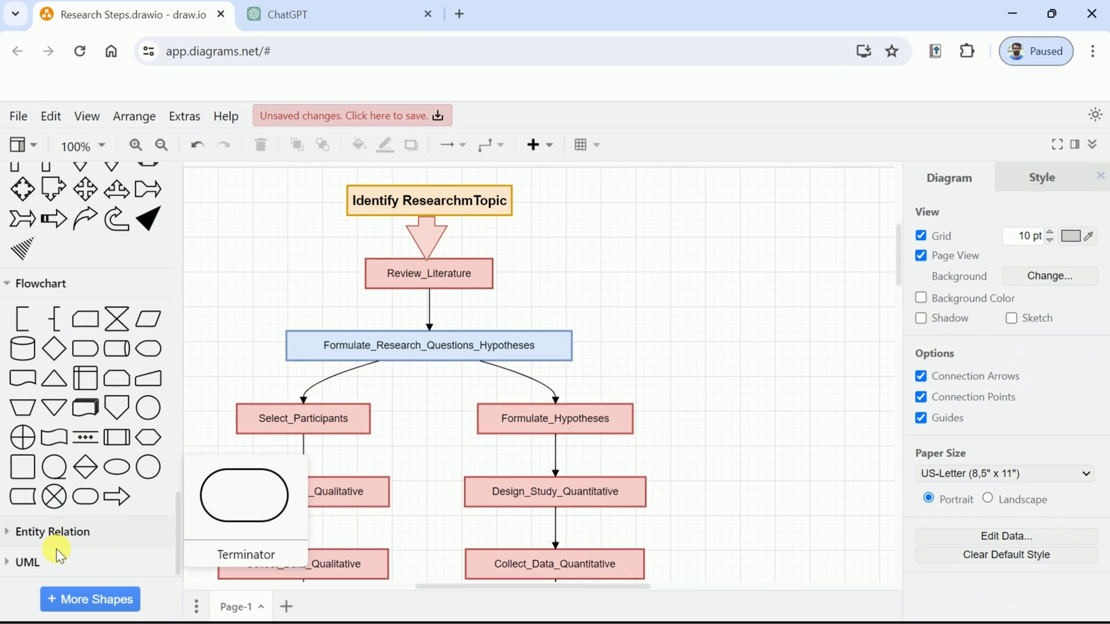
scroll(101, 373, up, 5)
scroll(786, 300, up, 5)
scroll(790, 324, down, 12)
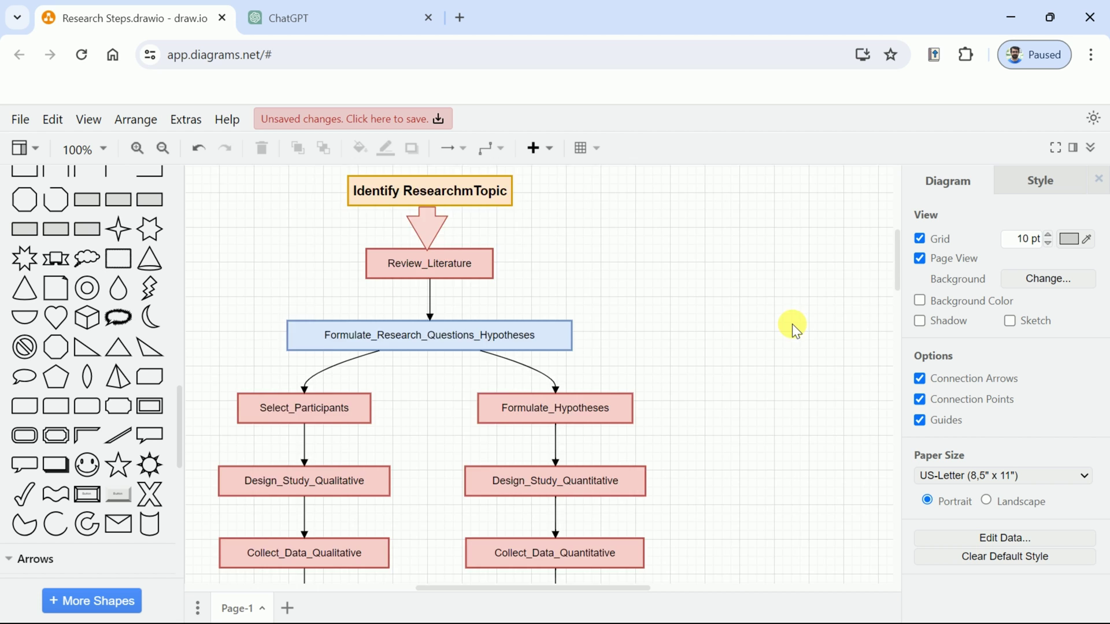
scroll(791, 344, down, 7)
scroll(791, 348, up, 10)
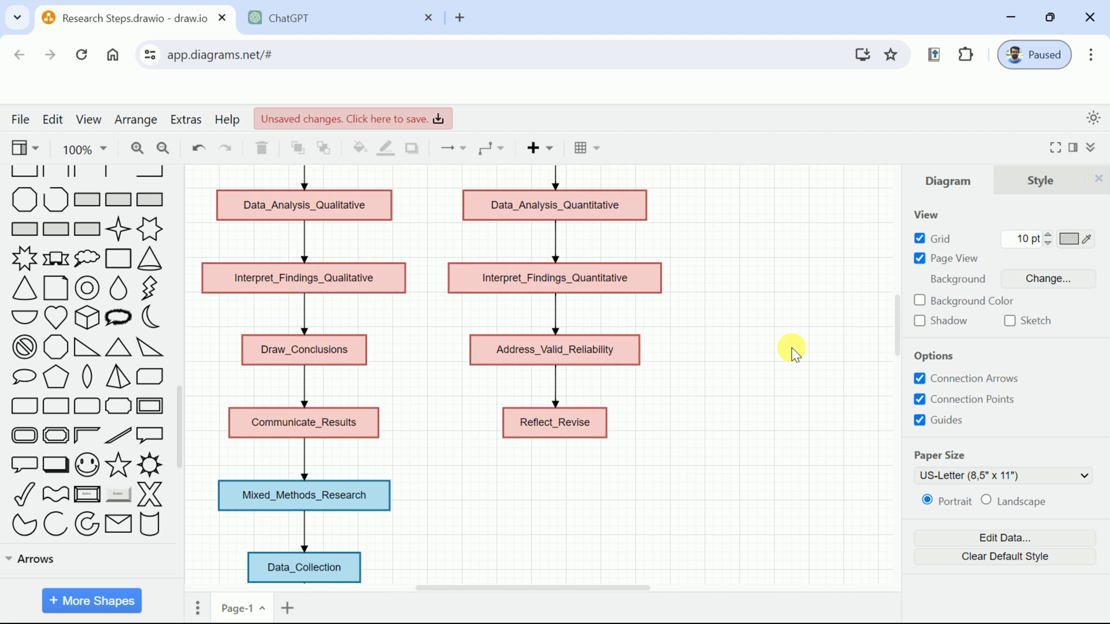
scroll(792, 348, up, 6)
scroll(793, 350, down, 1)
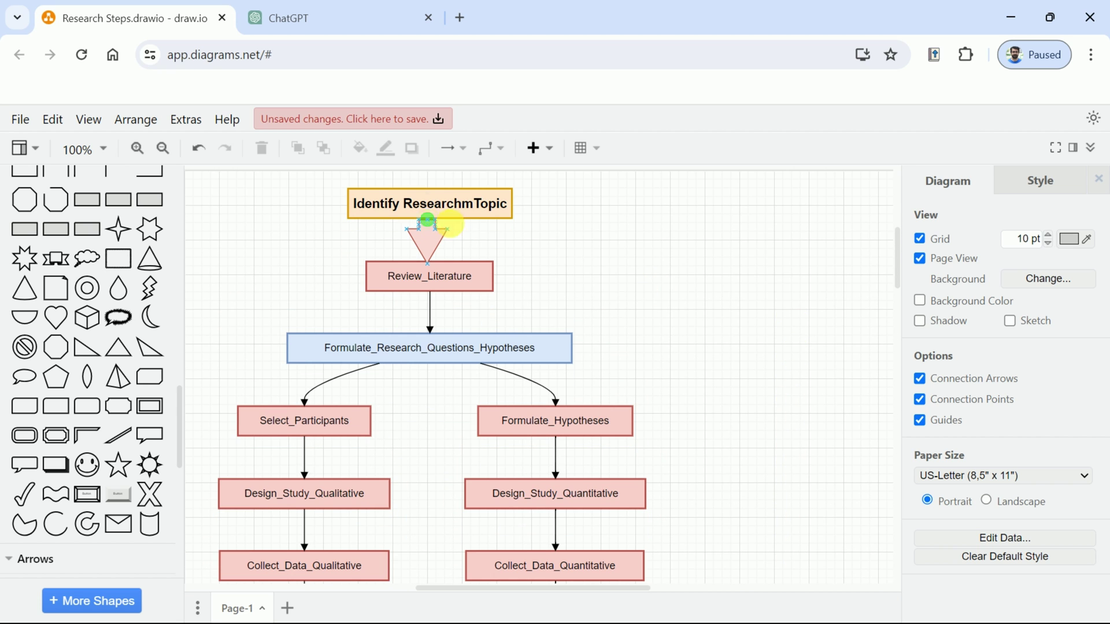
Step: Export the flowchart as a JPEG named Research Steps.jpg, saved to the device
click(20, 122)
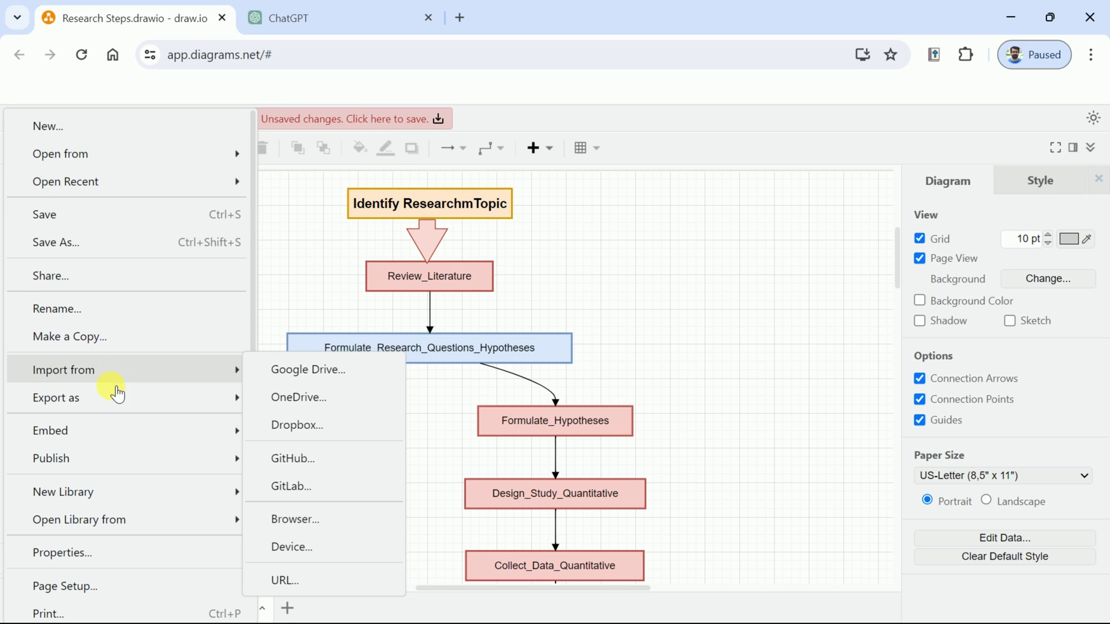
mouse_move(118, 397)
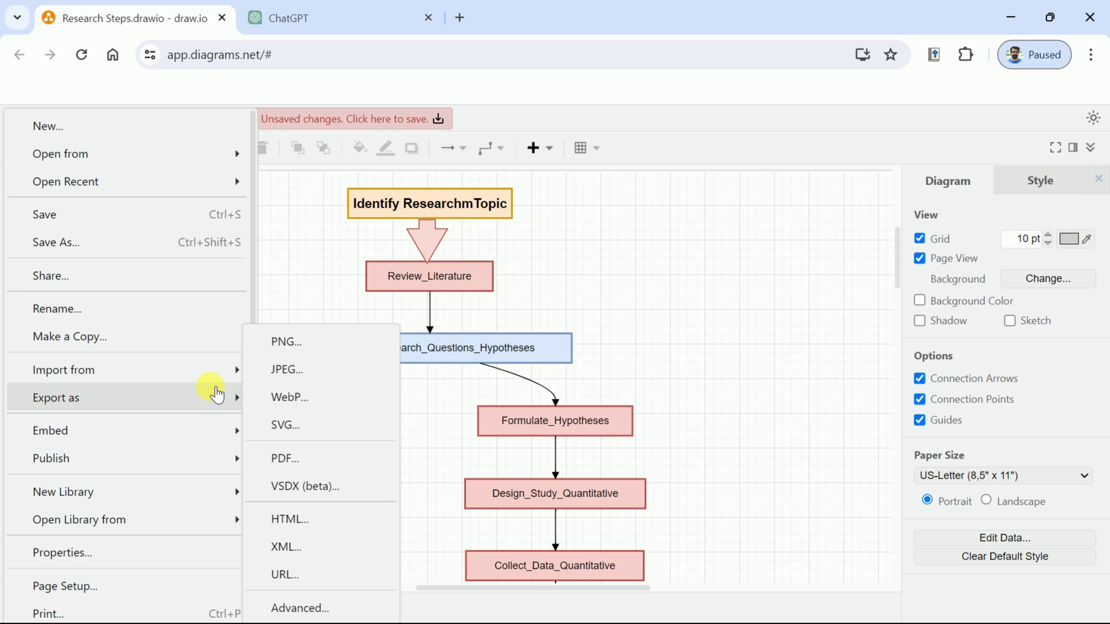
mouse_move(226, 381)
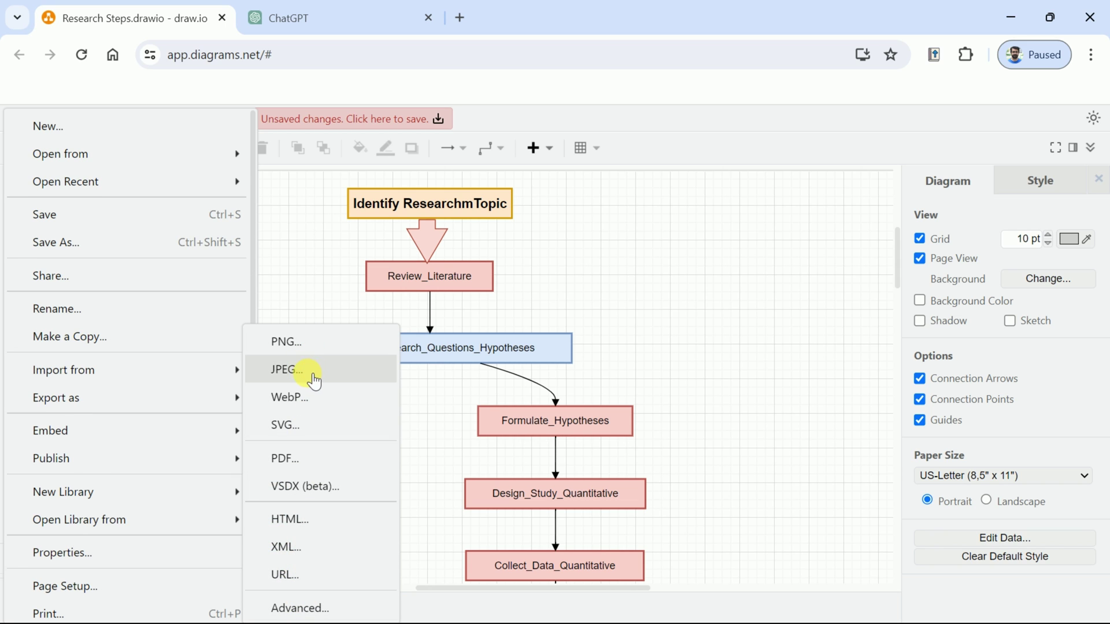
click(314, 382)
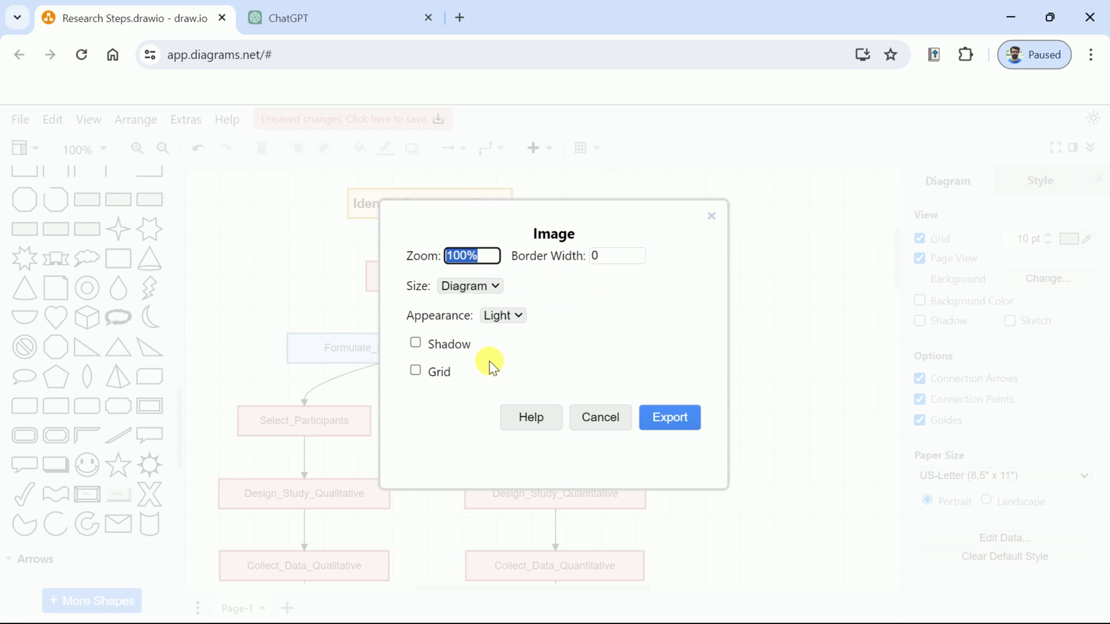
click(671, 420)
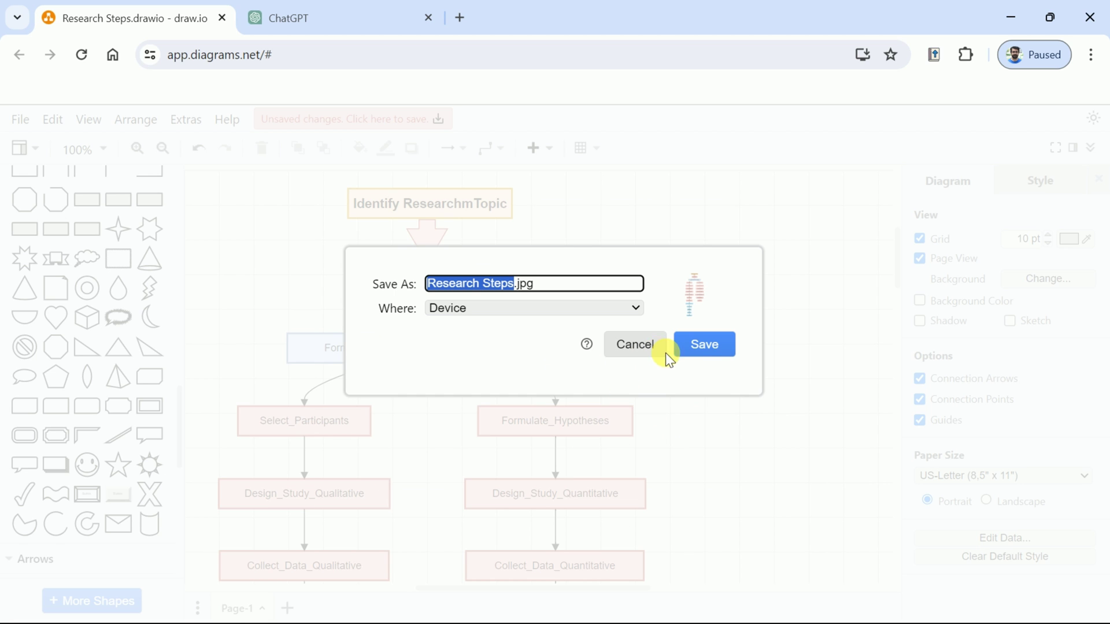
click(719, 353)
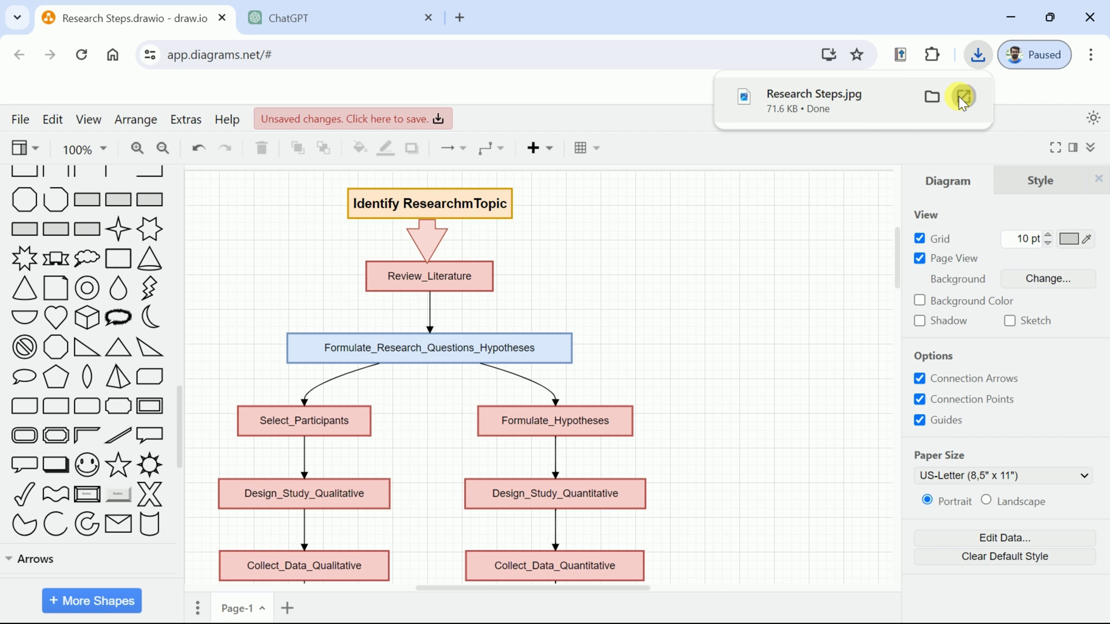
Step: Open Research Steps.jpg in Photos and zoom in on the top box of the flowchart
click(961, 96)
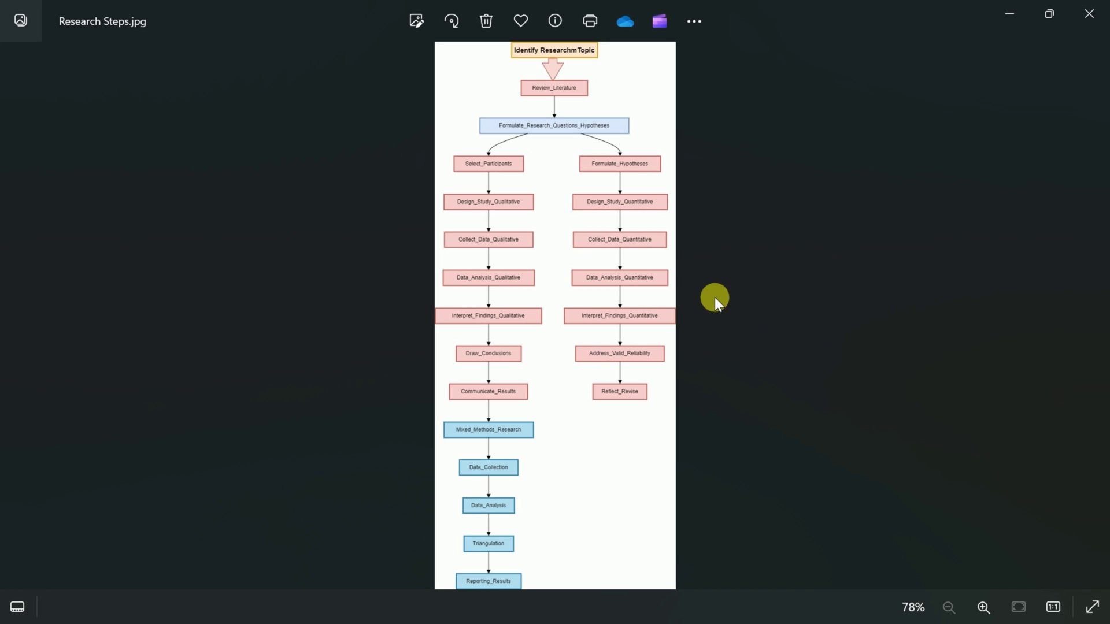
scroll(632, 222, up, 4)
drag(605, 171, 587, 404)
scroll(549, 300, up, 2)
drag(550, 300, 568, 349)
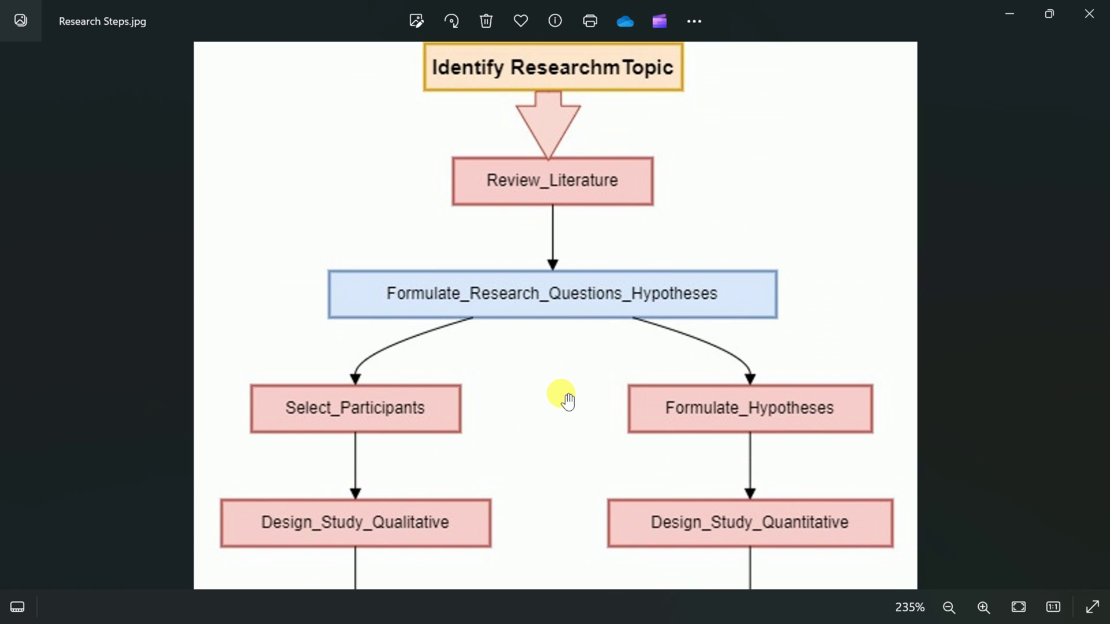
Step: Pan down to the blue mixed-methods boxes, back up to Formulate_Research_Questions_Hypotheses, then zoom out
scroll(555, 243, down, 2)
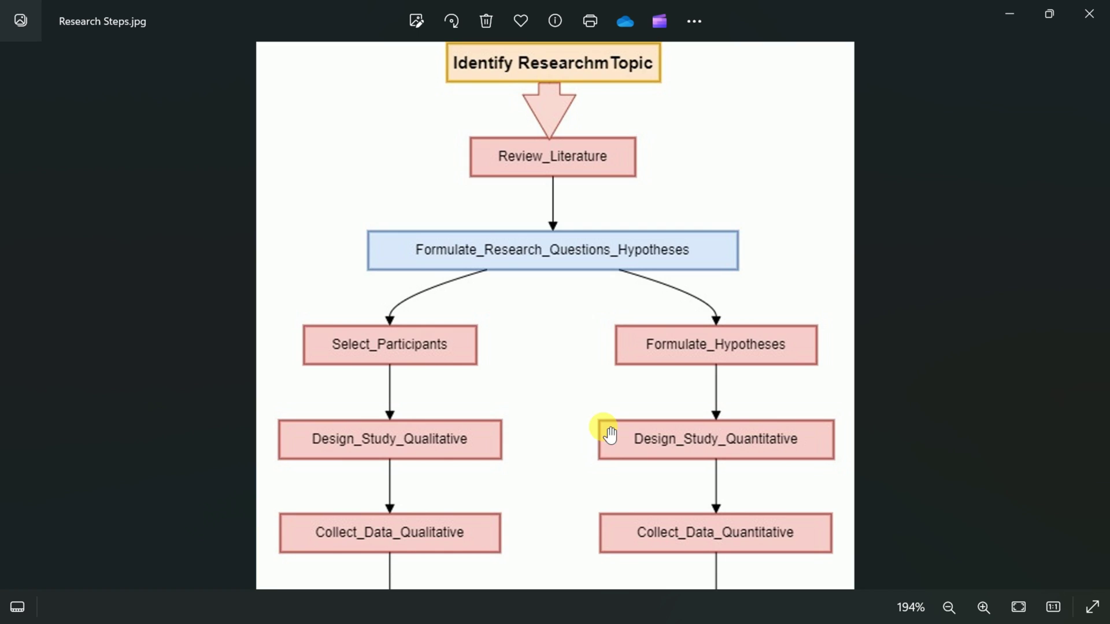
drag(606, 428, 589, 232)
drag(618, 463, 595, 235)
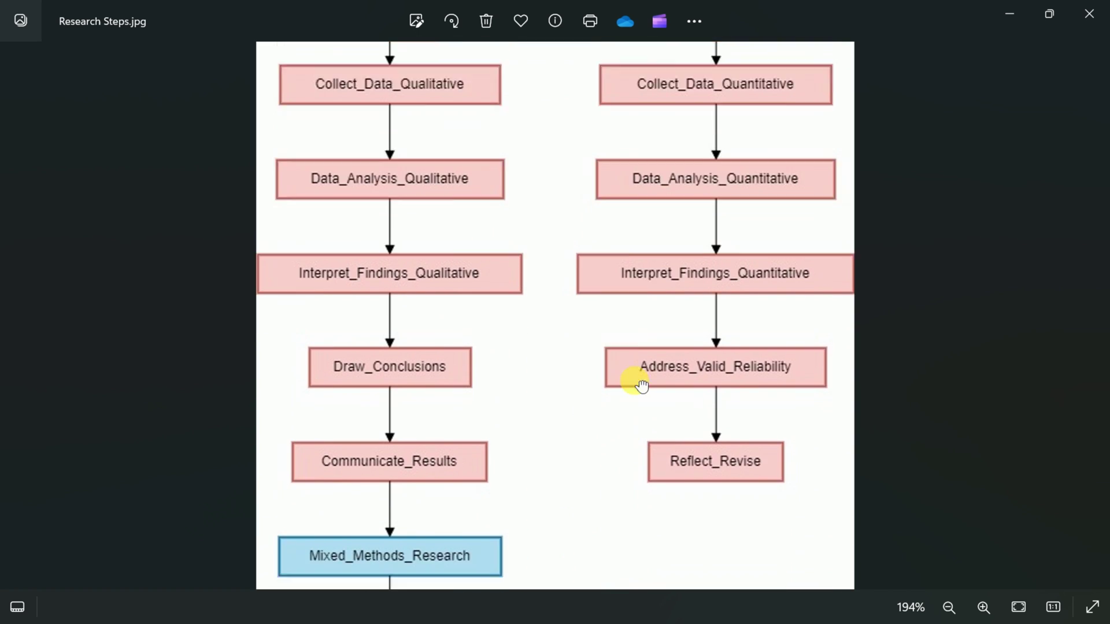
drag(666, 510, 646, 282)
drag(641, 332, 651, 616)
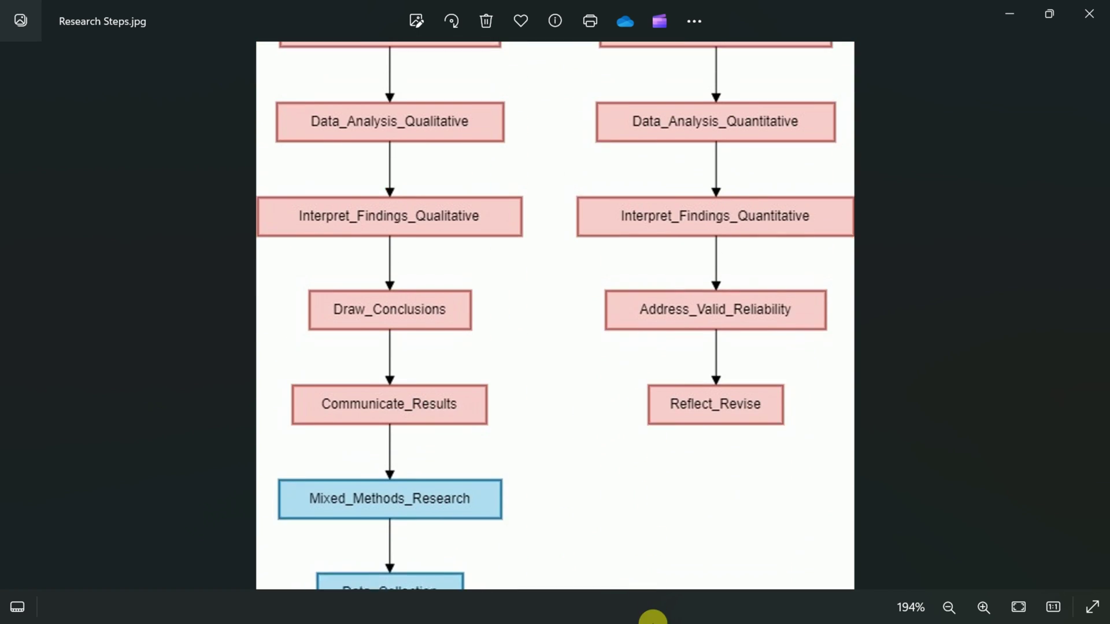
drag(630, 156, 632, 347)
drag(622, 185, 638, 507)
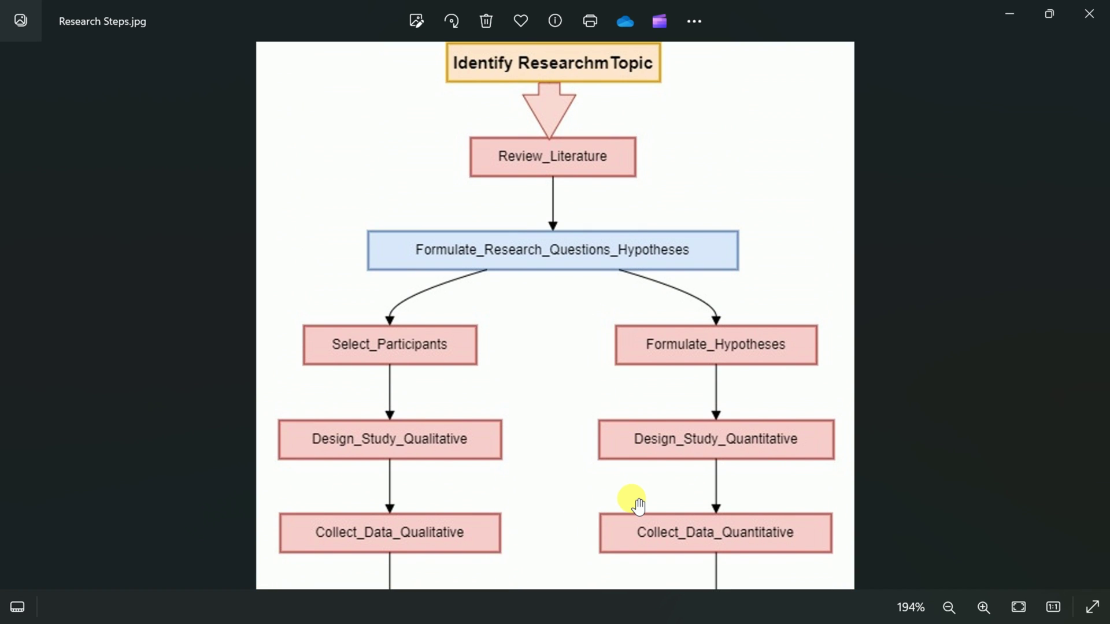
scroll(637, 497, down, 5)
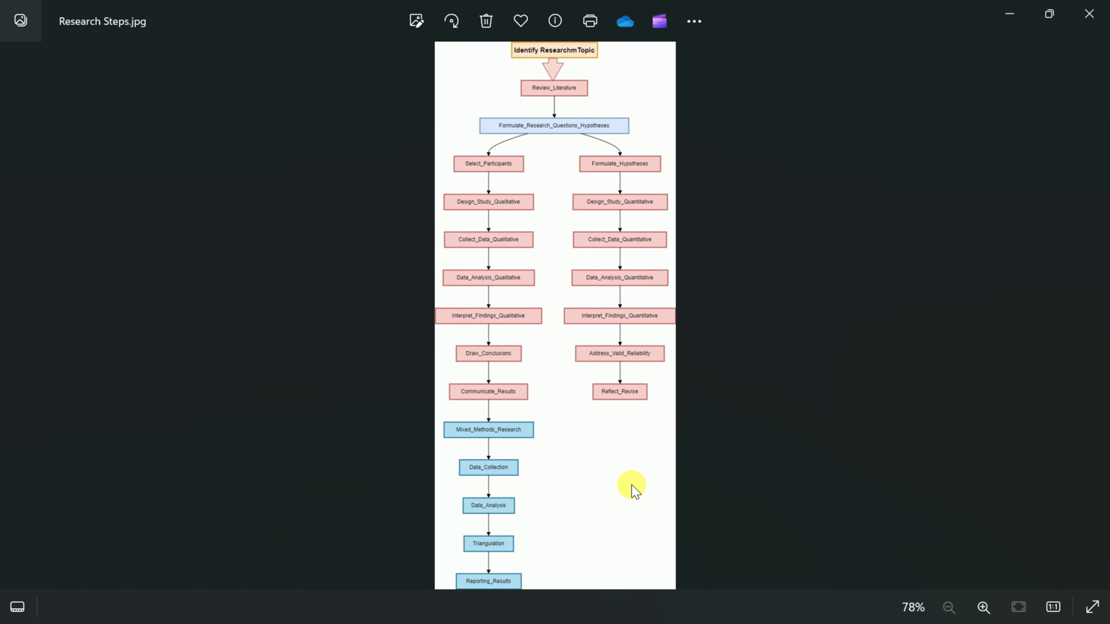